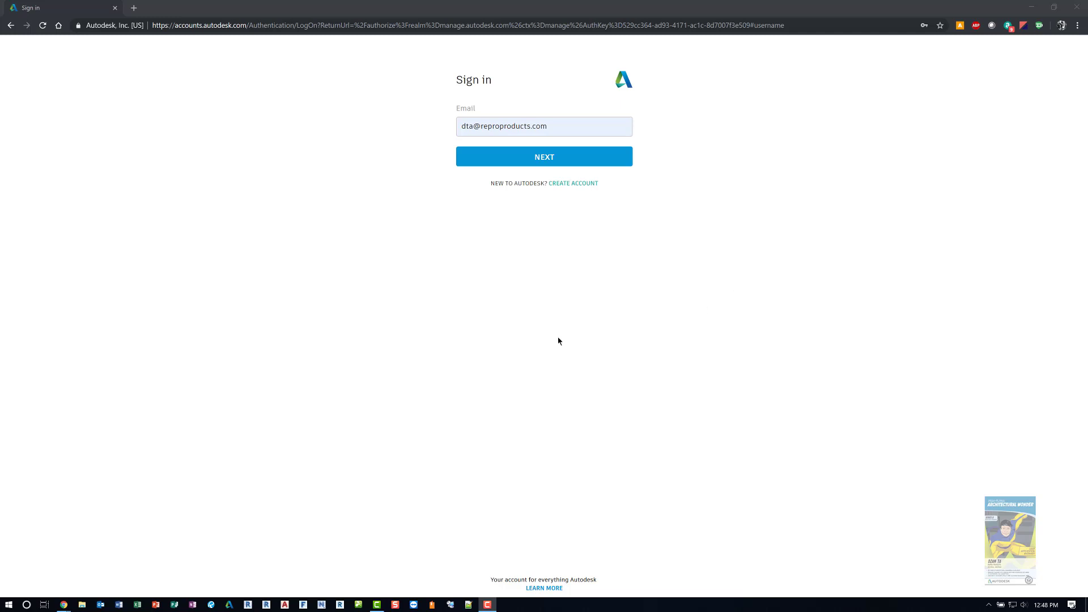
# - Go to manage.autodesk.com and continue past the email step of sign-in for the prefilled account
pyautogui.click(322, 27)
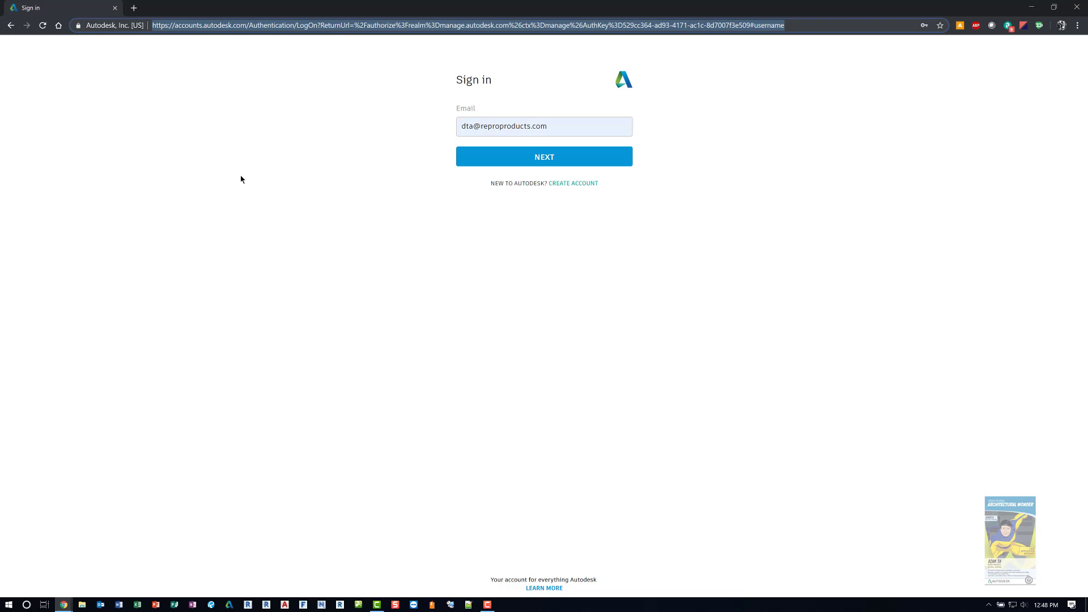
pyautogui.write('ma')
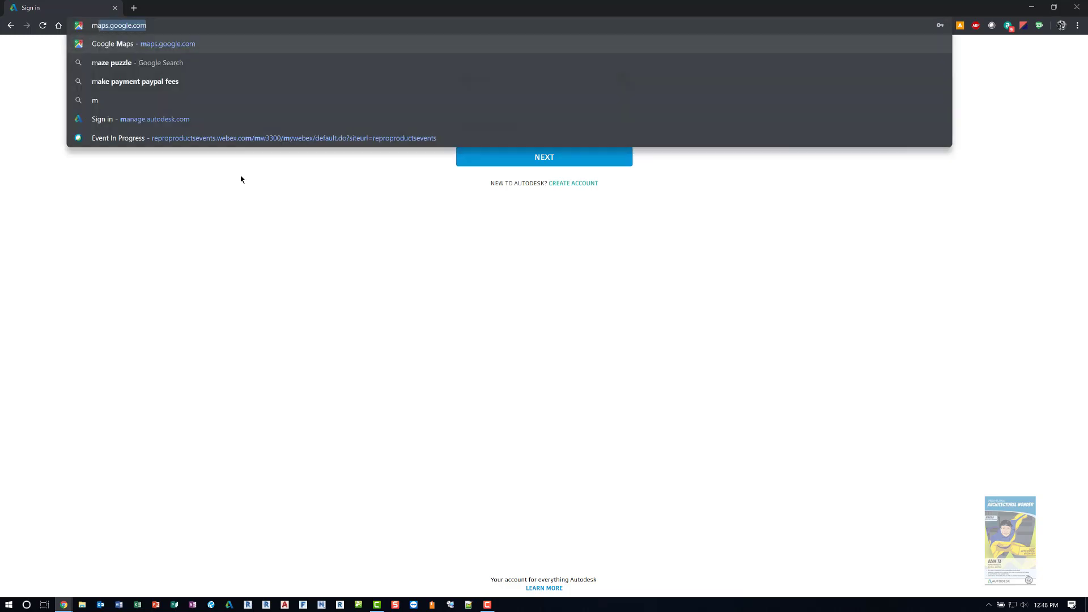
pyautogui.write('na')
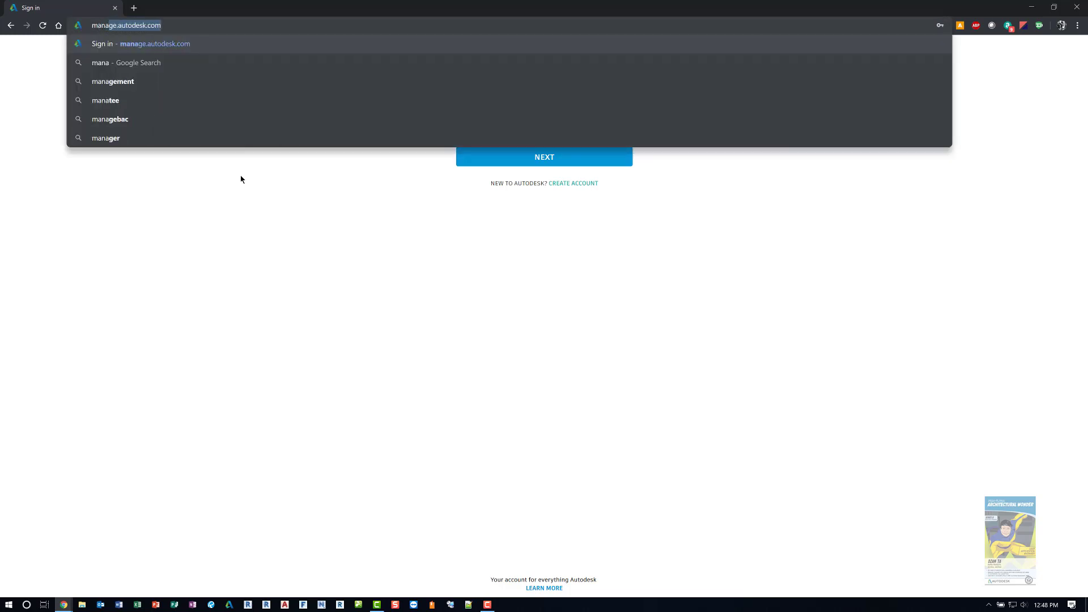
pyautogui.press('Return')
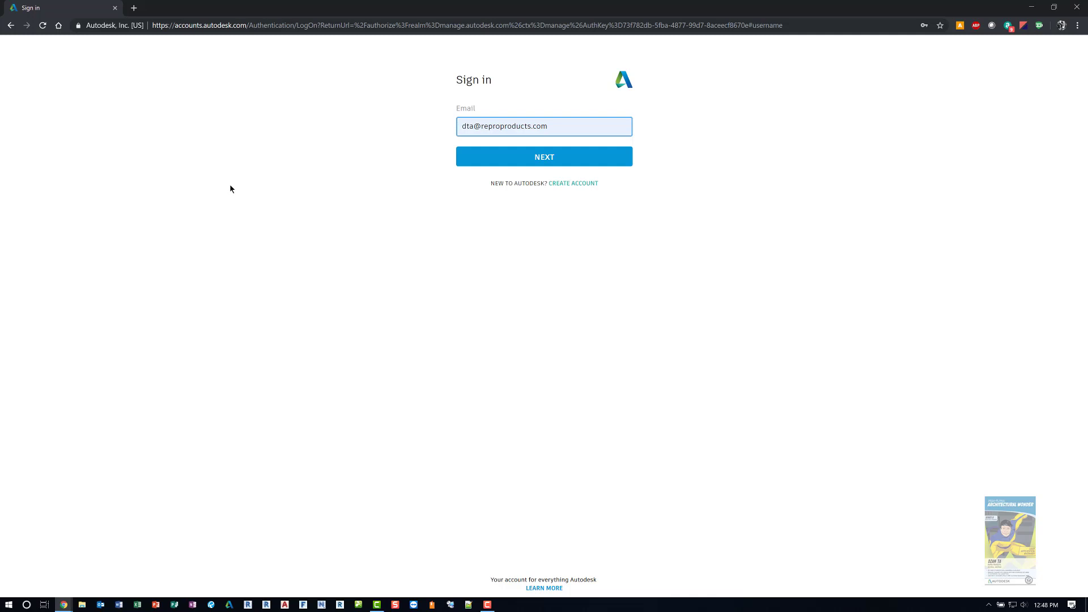
pyautogui.click(557, 165)
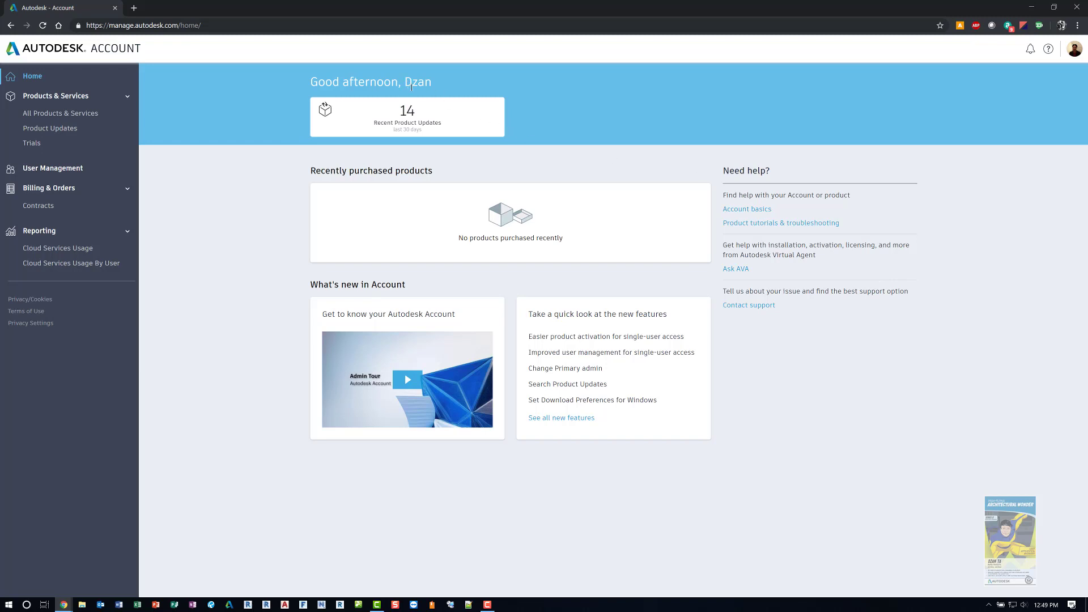
# - Complete sign-in and review the home page's Recent Product Updates tile and What's new links
pyautogui.click(410, 116)
pyautogui.click(519, 220)
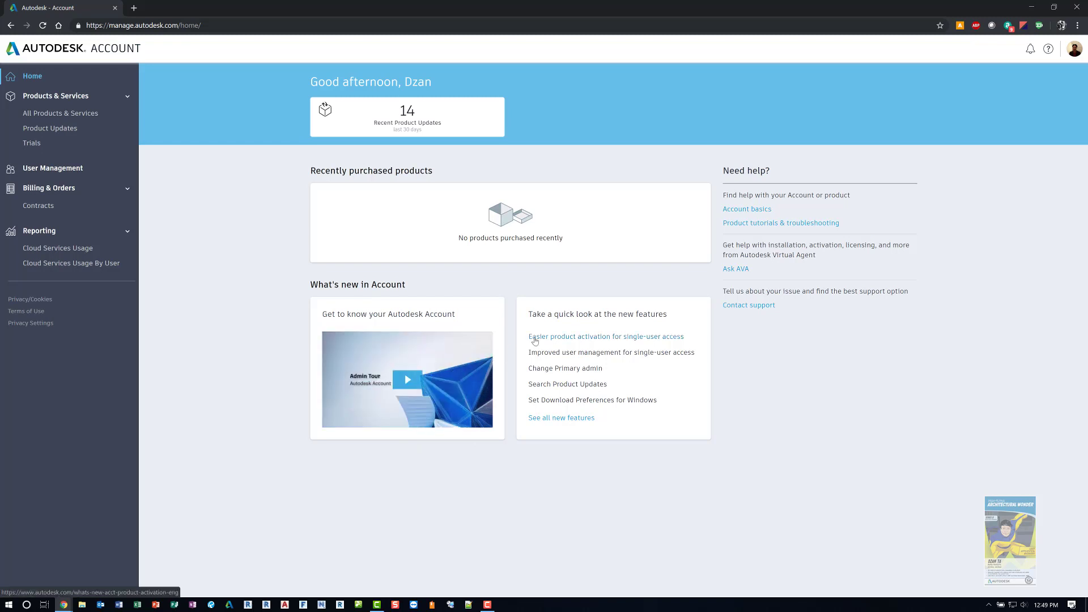
pyautogui.click(539, 356)
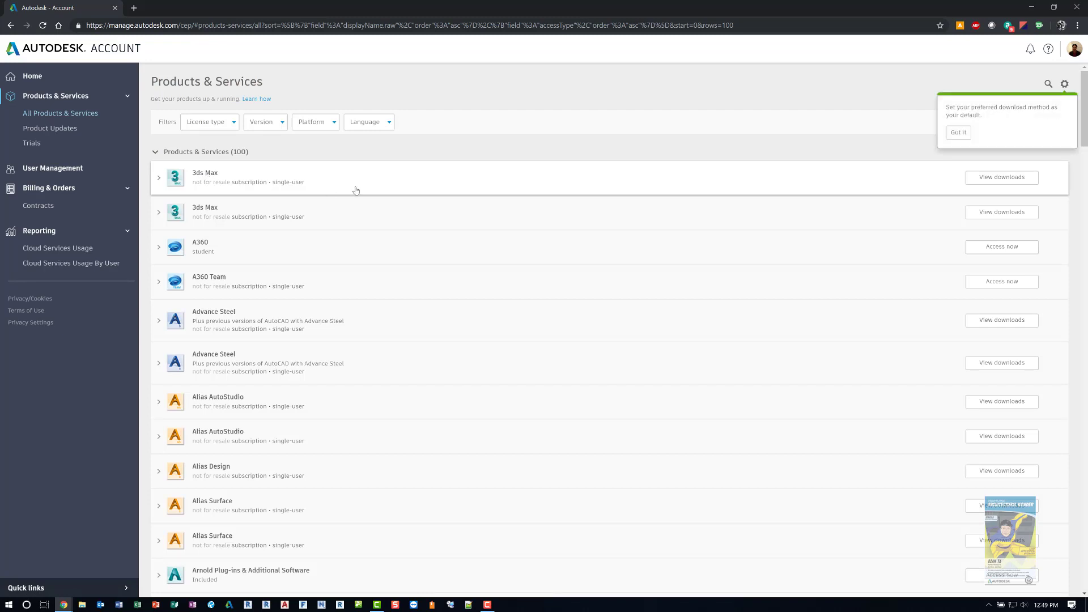
# - Open Product Updates from the sidebar after browsing the 100-product list
pyautogui.click(55, 131)
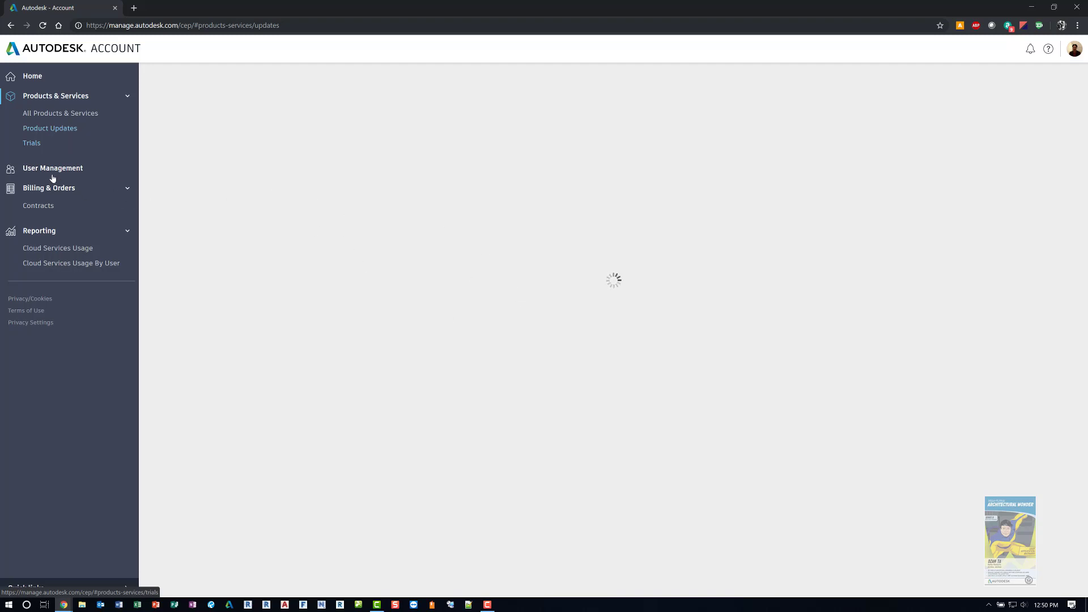
# - Try the Trials page, then reload the stalled Product Updates page in the browser
pyautogui.click(43, 26)
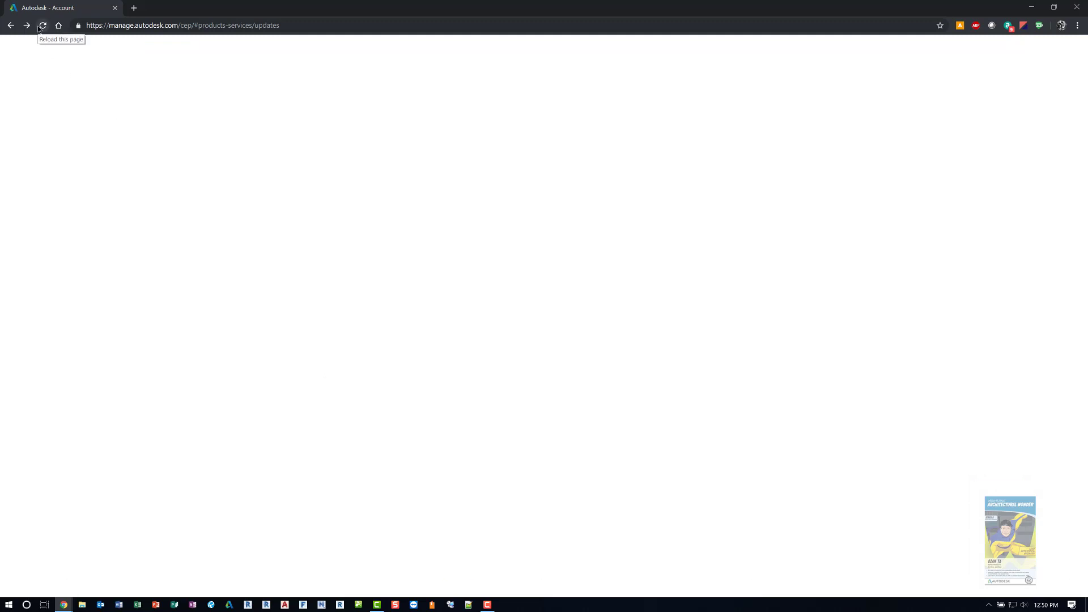
pyautogui.click(42, 26)
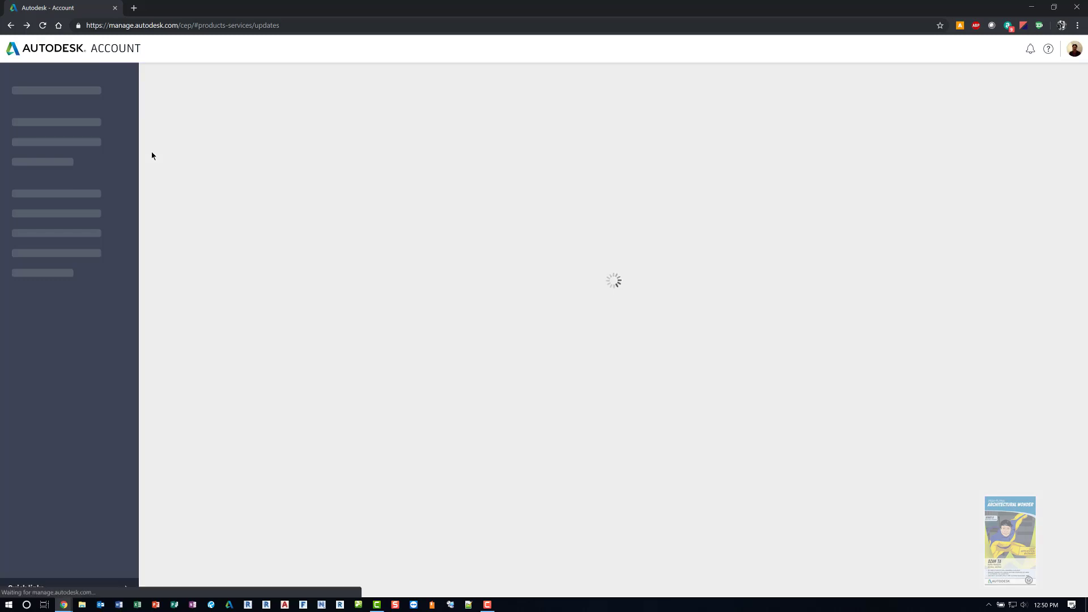
# - Look at the Trials page, then open User Management listing its 8 users
pyautogui.click(32, 146)
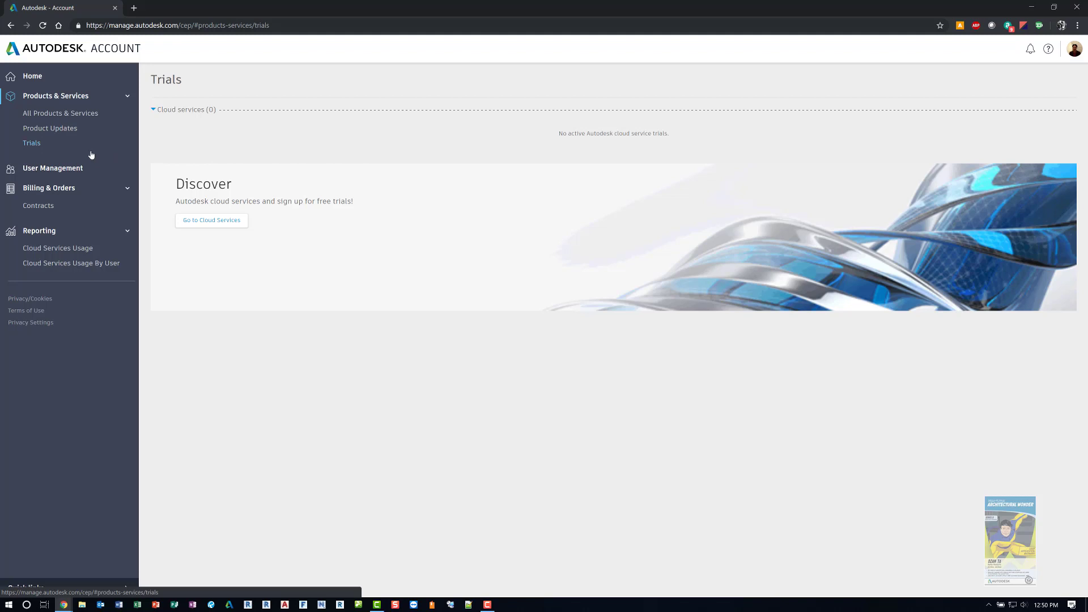
pyautogui.click(64, 169)
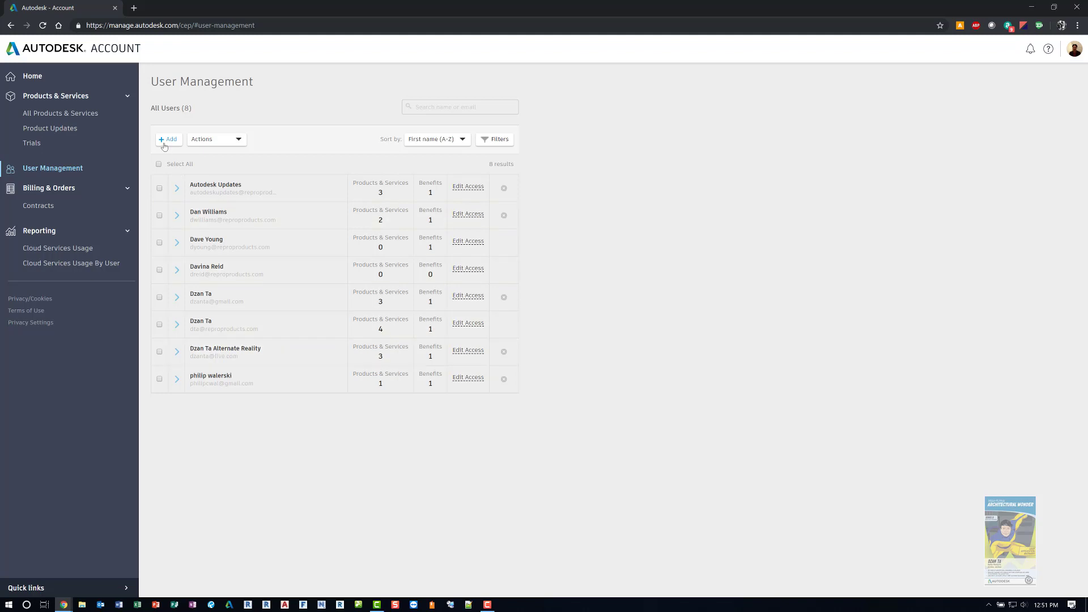
pyautogui.click(164, 147)
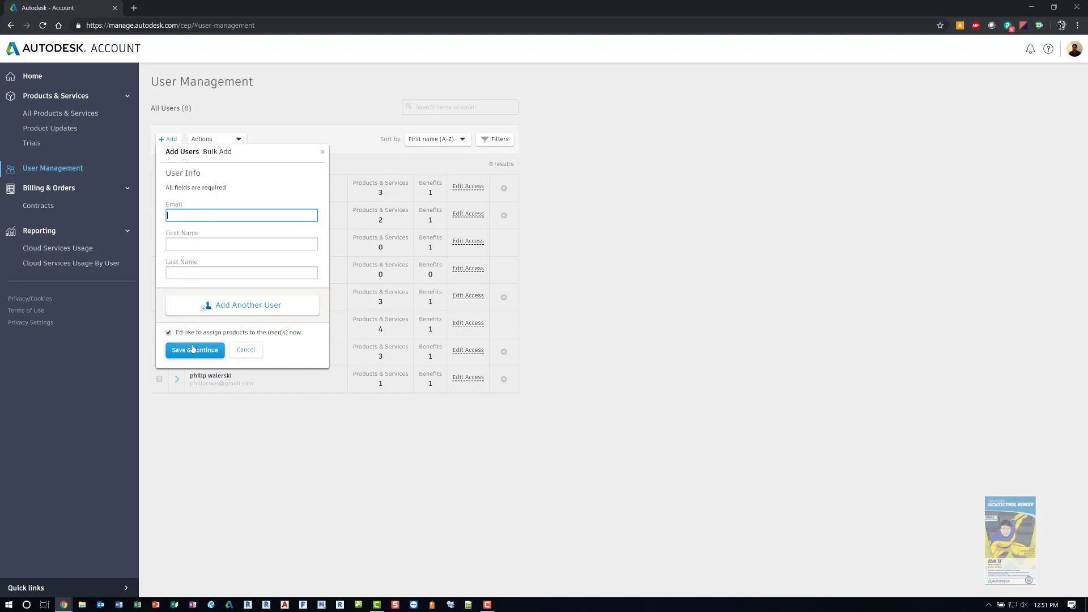
pyautogui.click(178, 449)
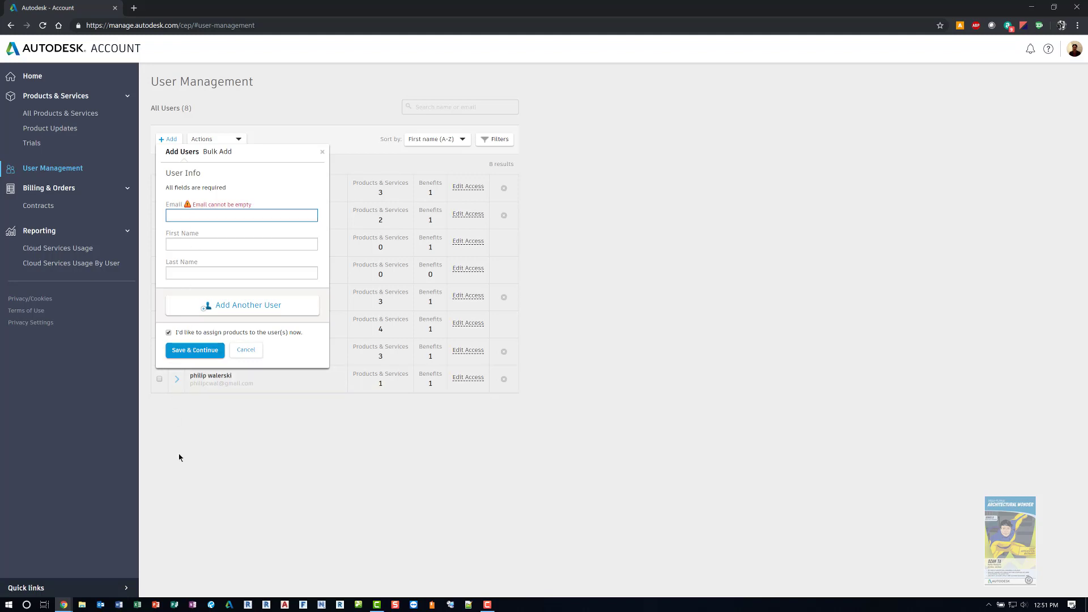
pyautogui.click(249, 350)
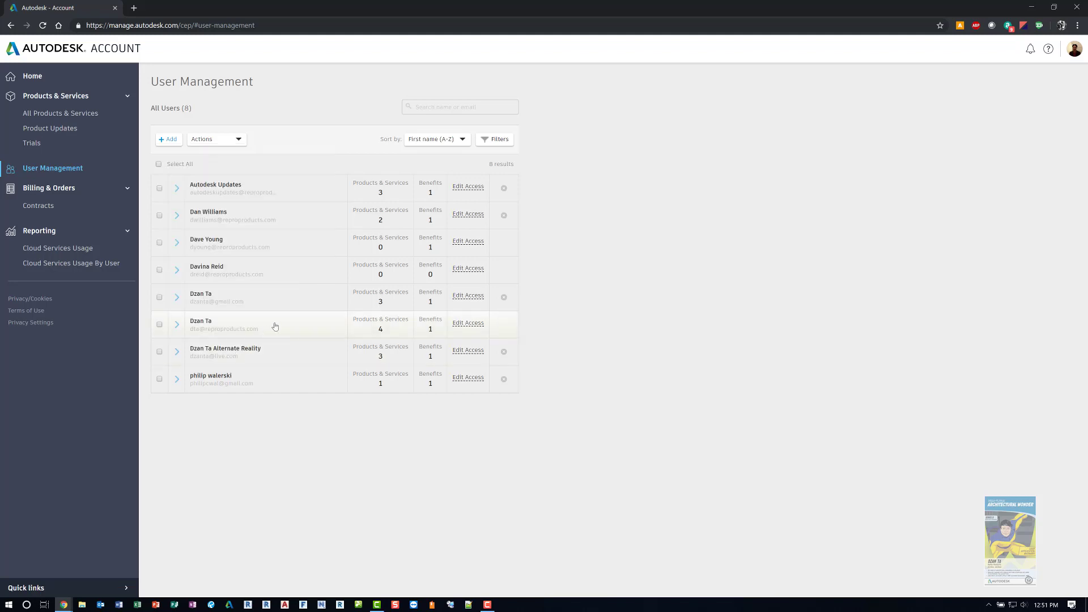
# - Give the four-product user Assign All support access and save the change
pyautogui.click(468, 323)
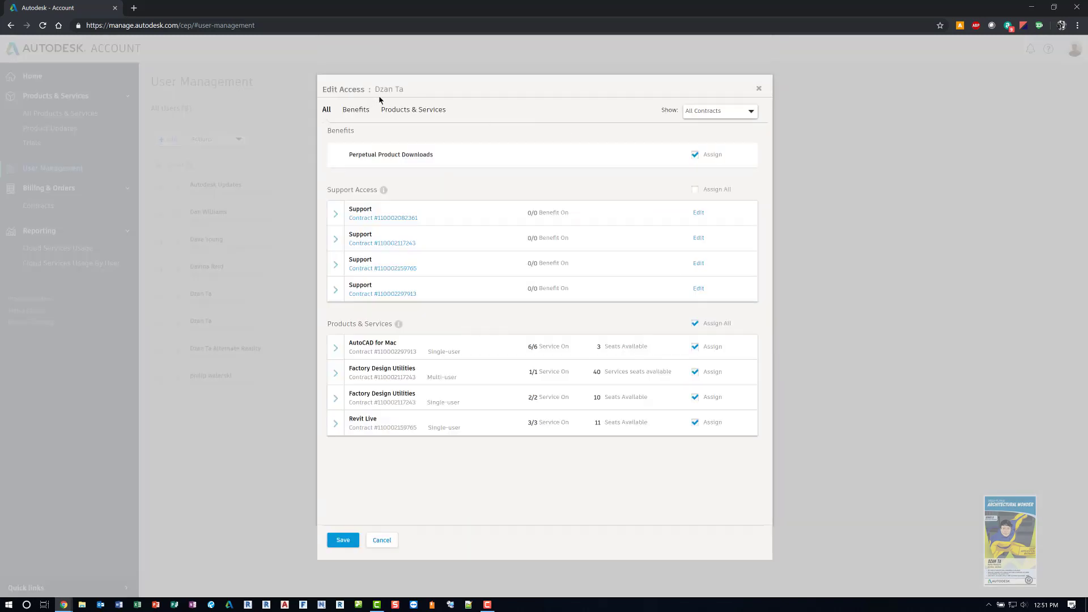
pyautogui.click(692, 162)
pyautogui.click(693, 162)
pyautogui.click(693, 162)
pyautogui.click(695, 190)
pyautogui.click(343, 539)
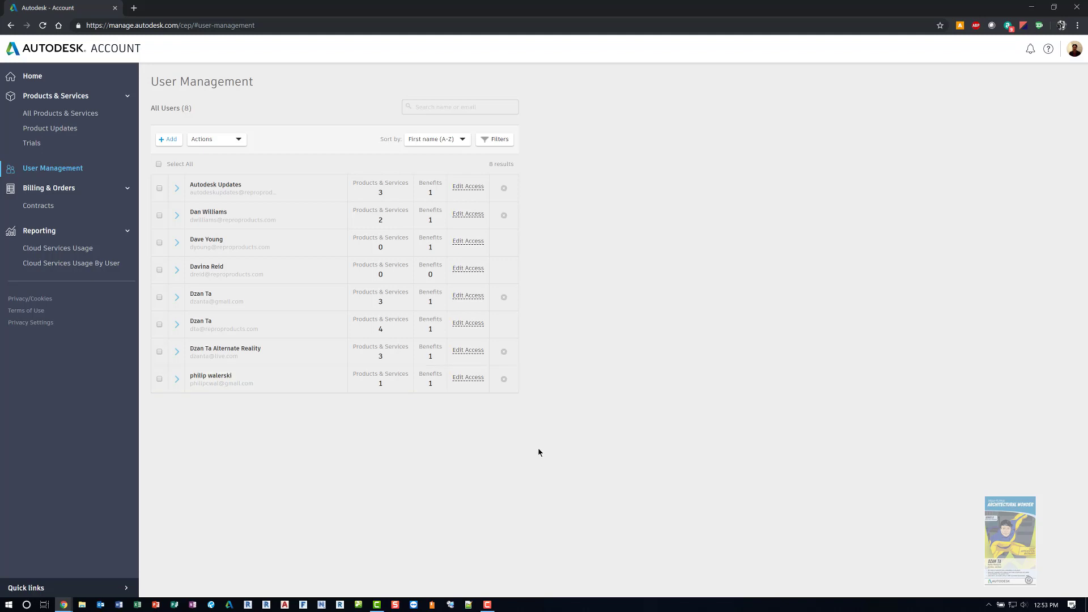
# - View the four contracts under Billing & Orders, then the per-contract Cloud Services Usage report
pyautogui.click(60, 191)
pyautogui.click(60, 192)
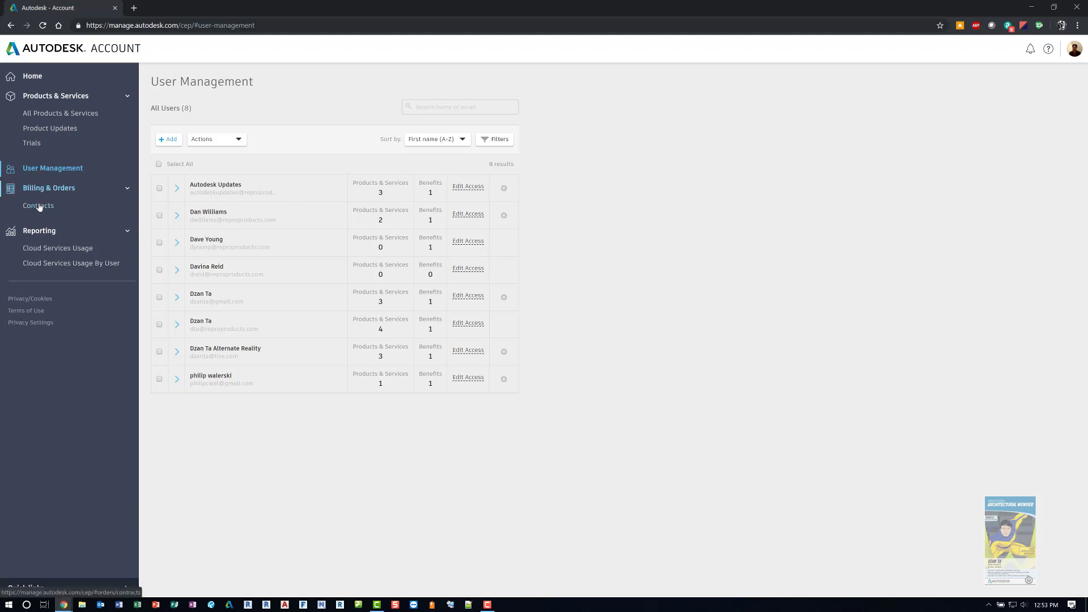
pyautogui.click(40, 206)
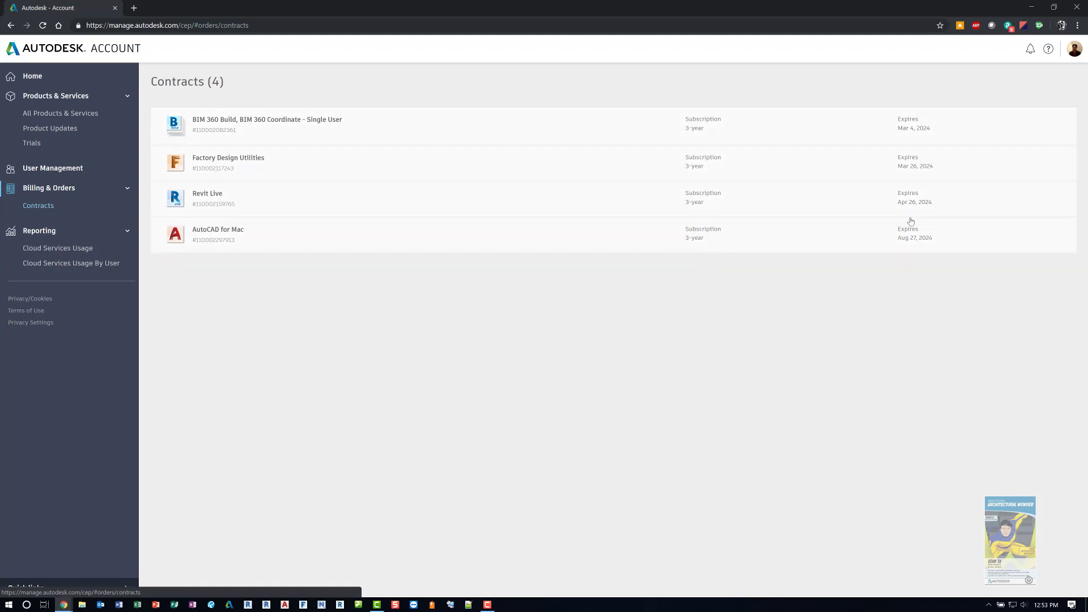
pyautogui.click(56, 253)
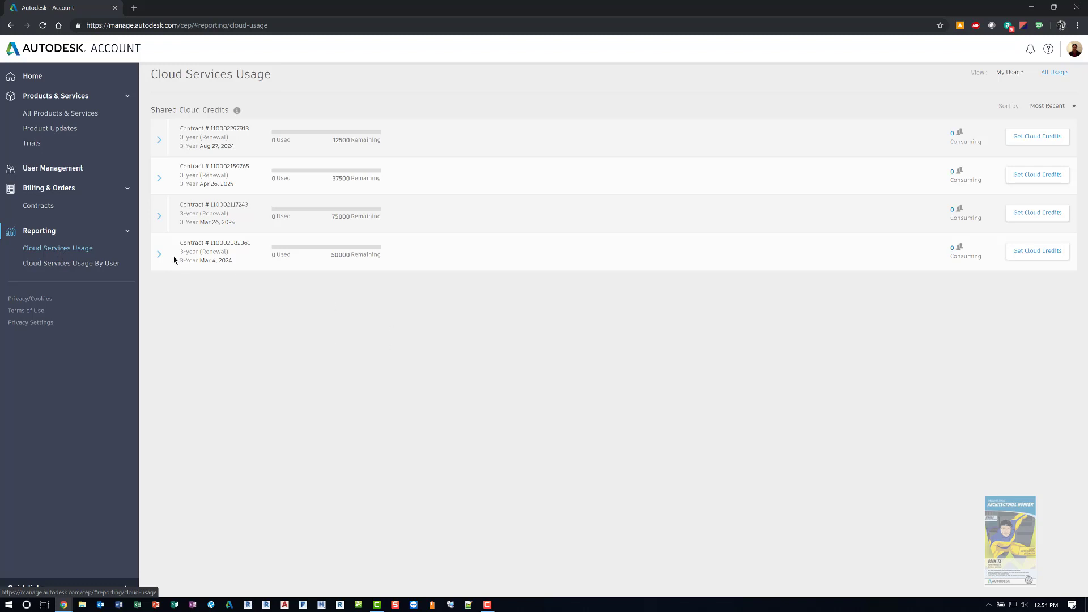
# - Check Cloud Services Usage By User, then dismiss the feedback survey popup on the home page
pyautogui.click(94, 264)
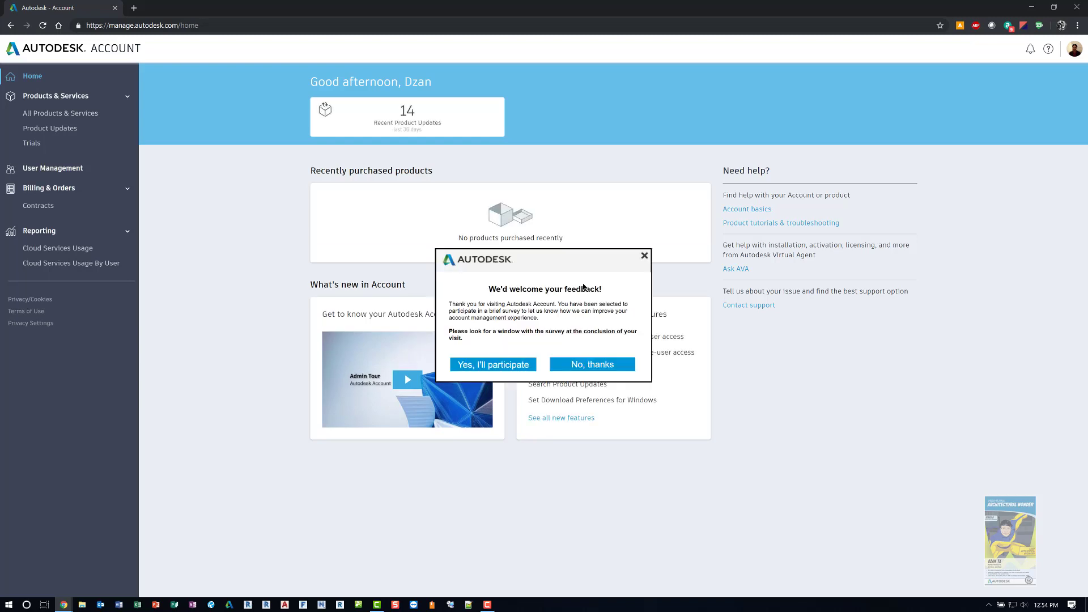
pyautogui.click(644, 256)
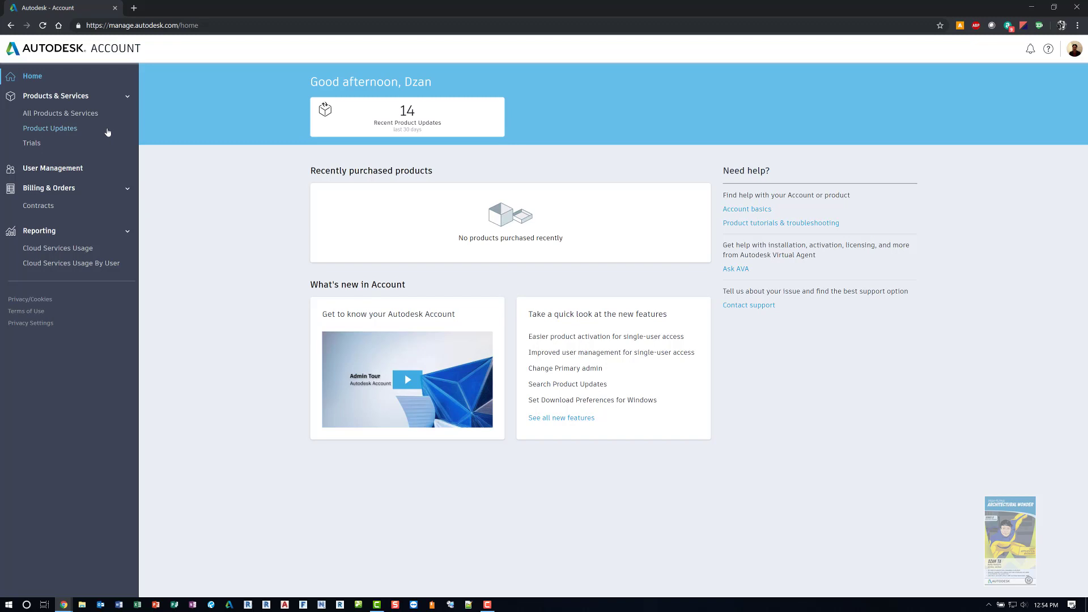
# - Open All Products & Services to list the account's 100 products, from 3ds Max onward
pyautogui.click(92, 116)
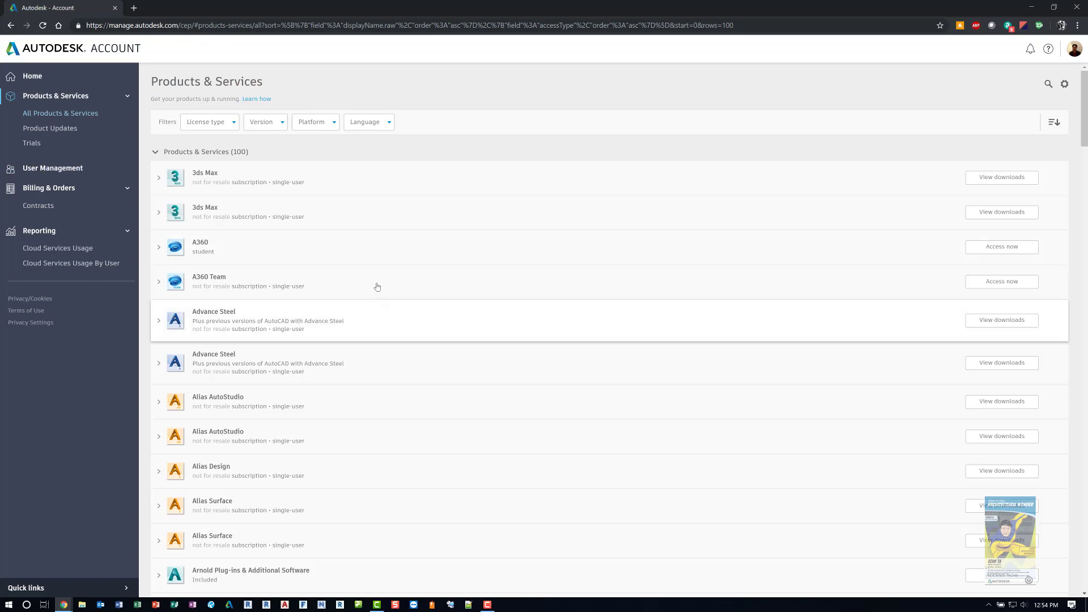
# - Expand the second Revit entry to show versions 2020–2017 for Win 64 with serial keys
pyautogui.scroll(-20, 361, 311)
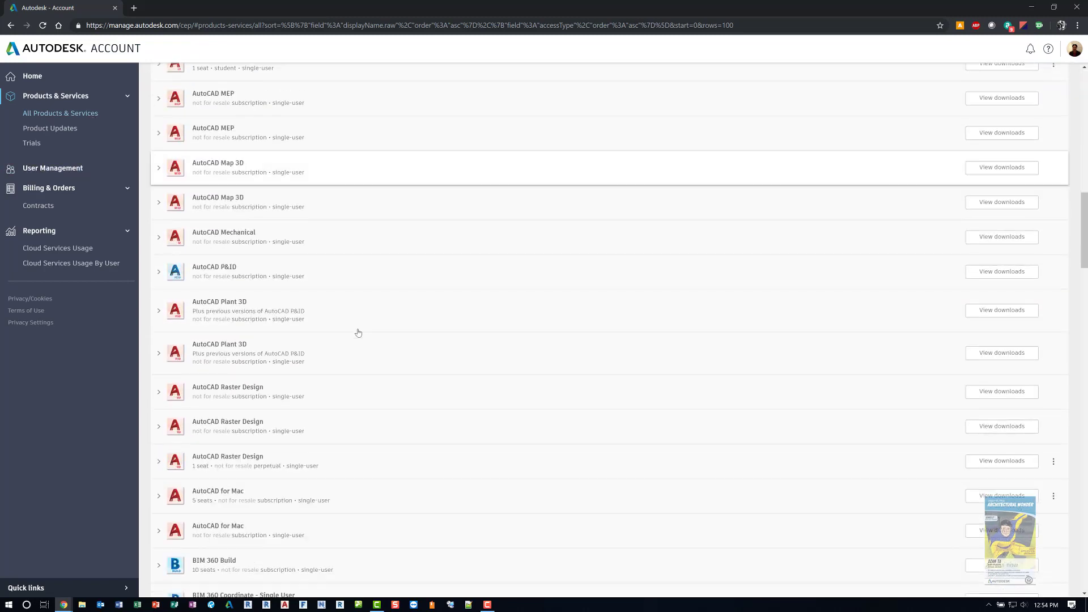
pyautogui.scroll(-9, 358, 332)
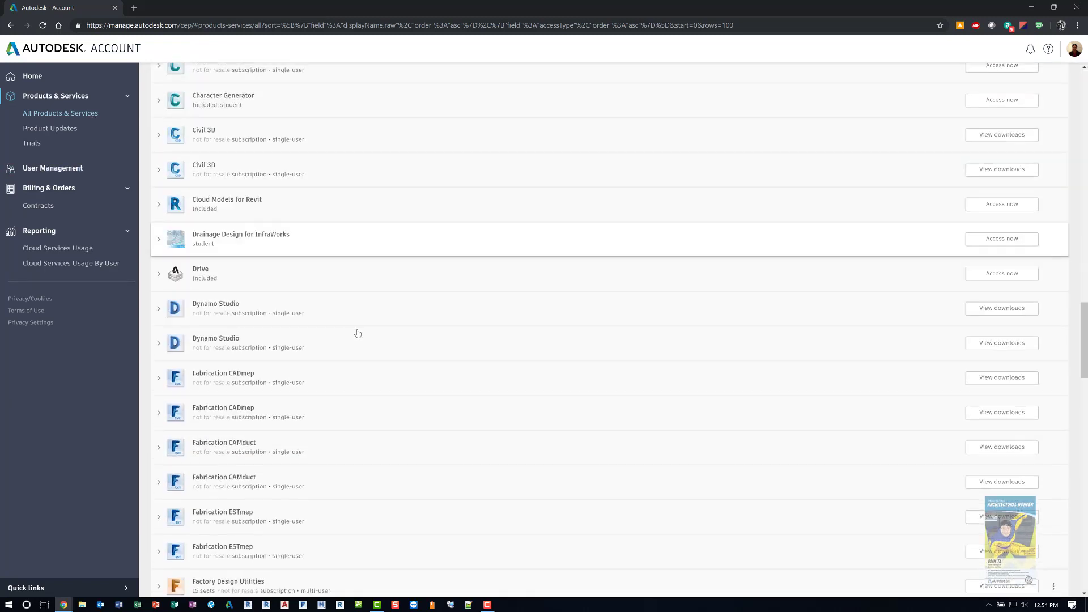
pyautogui.scroll(-16, 357, 333)
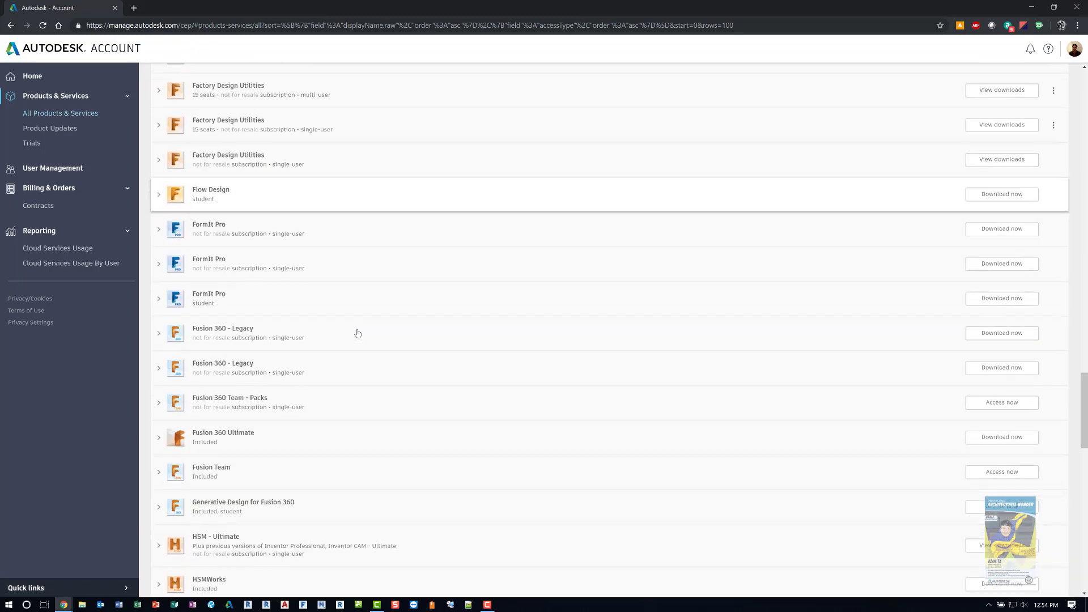
pyautogui.scroll(-7, 357, 334)
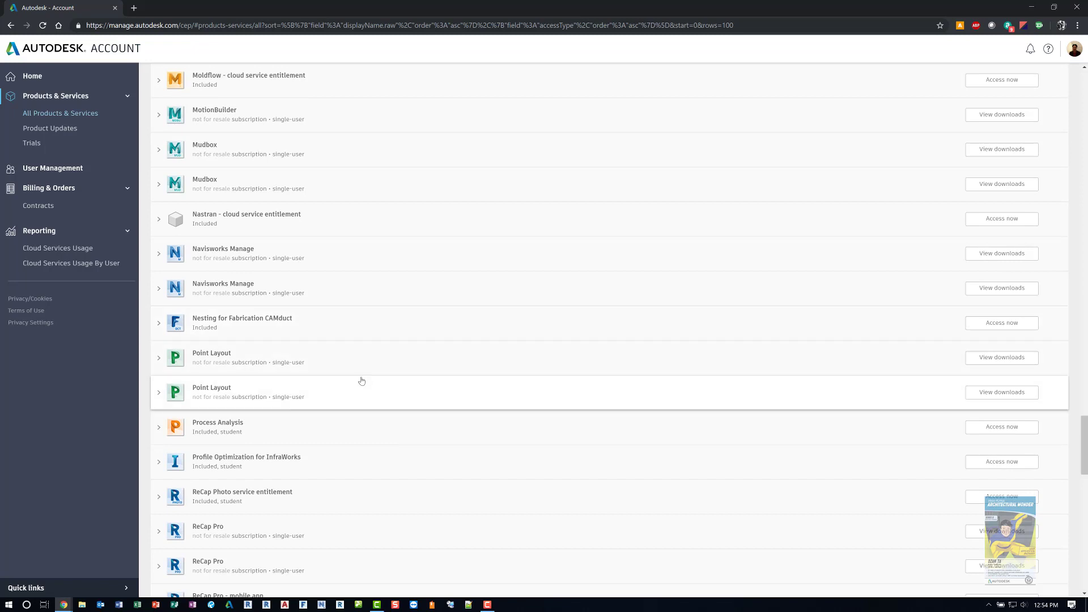
pyautogui.scroll(-4, 360, 375)
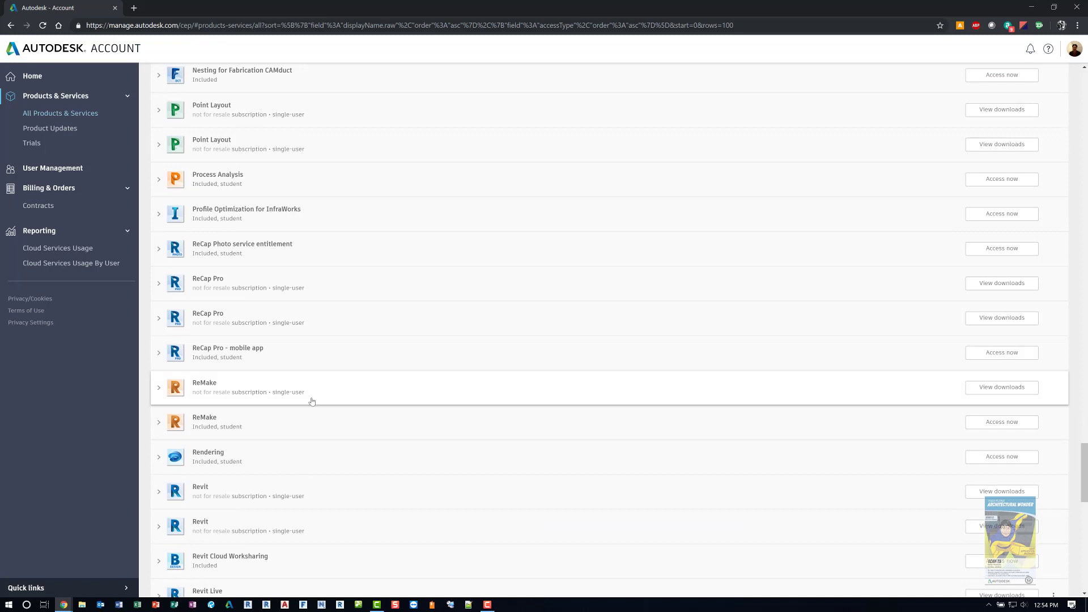
pyautogui.scroll(-2, 311, 399)
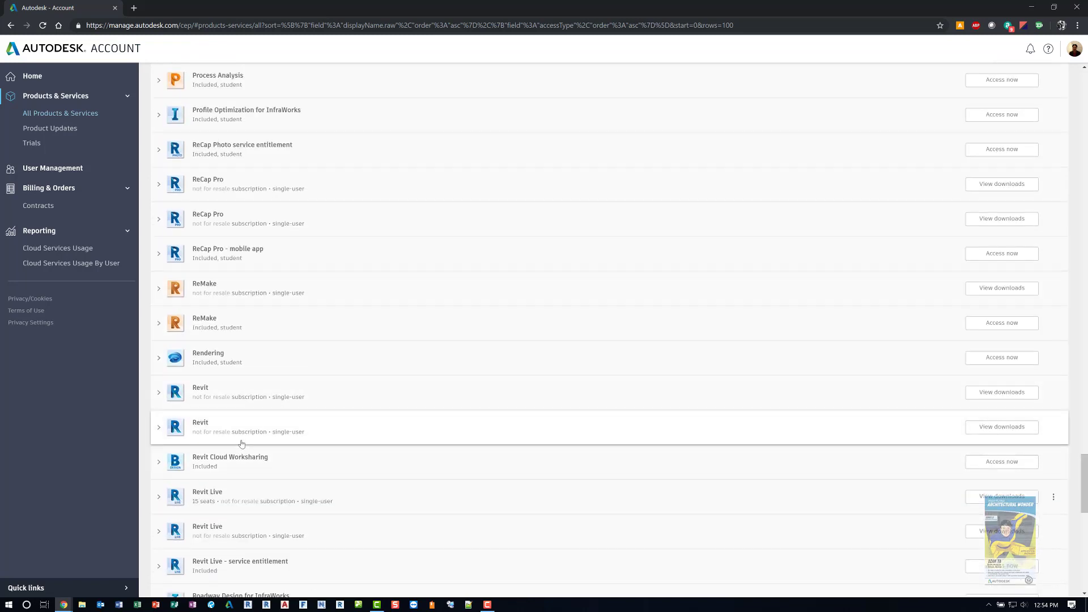
pyautogui.click(158, 430)
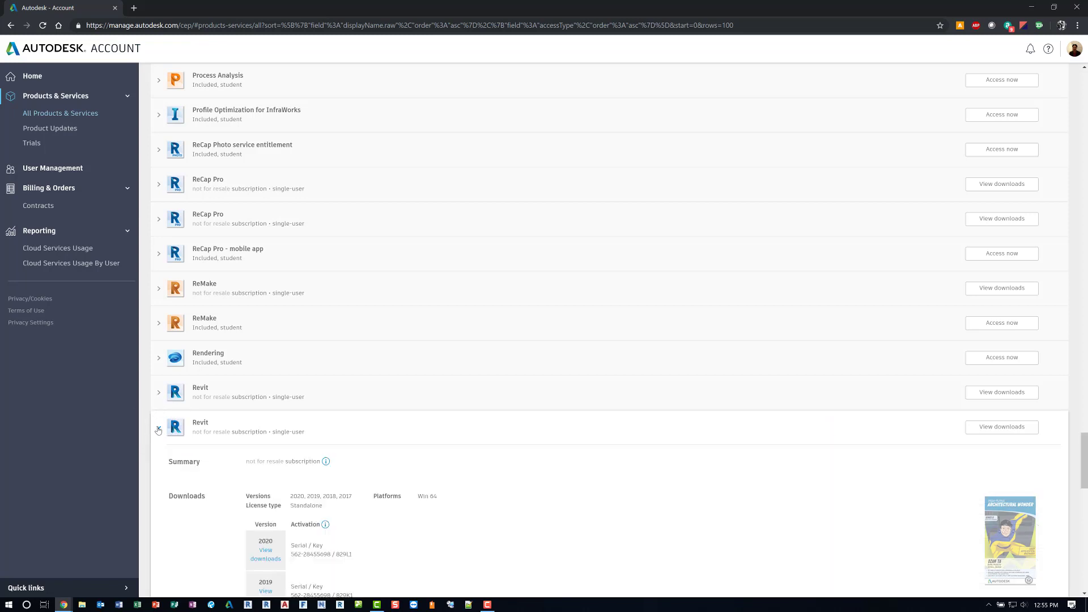
pyautogui.scroll(-4, 157, 427)
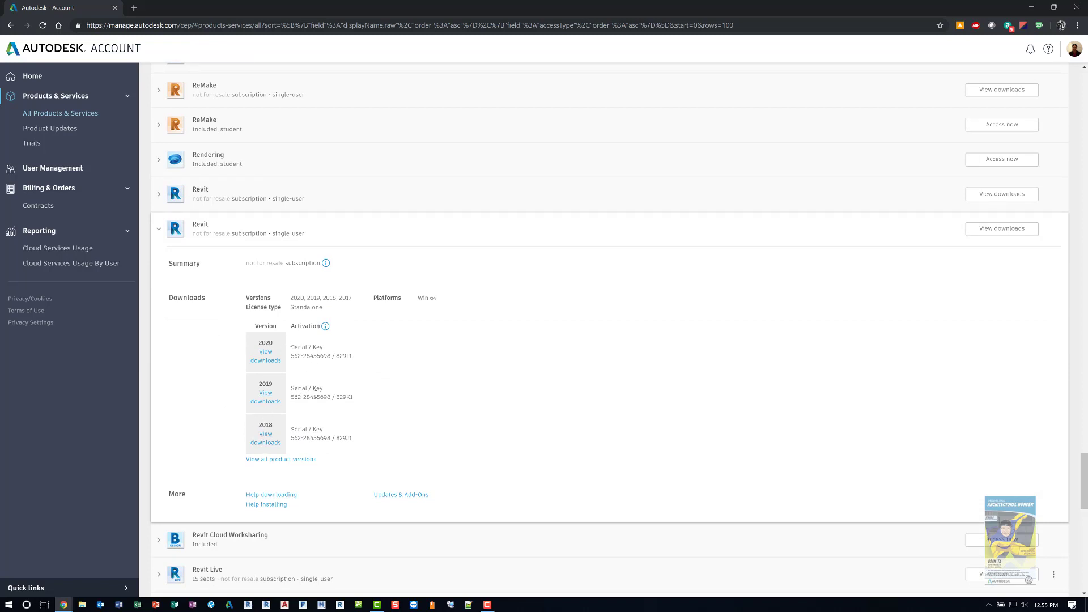
pyautogui.click(272, 363)
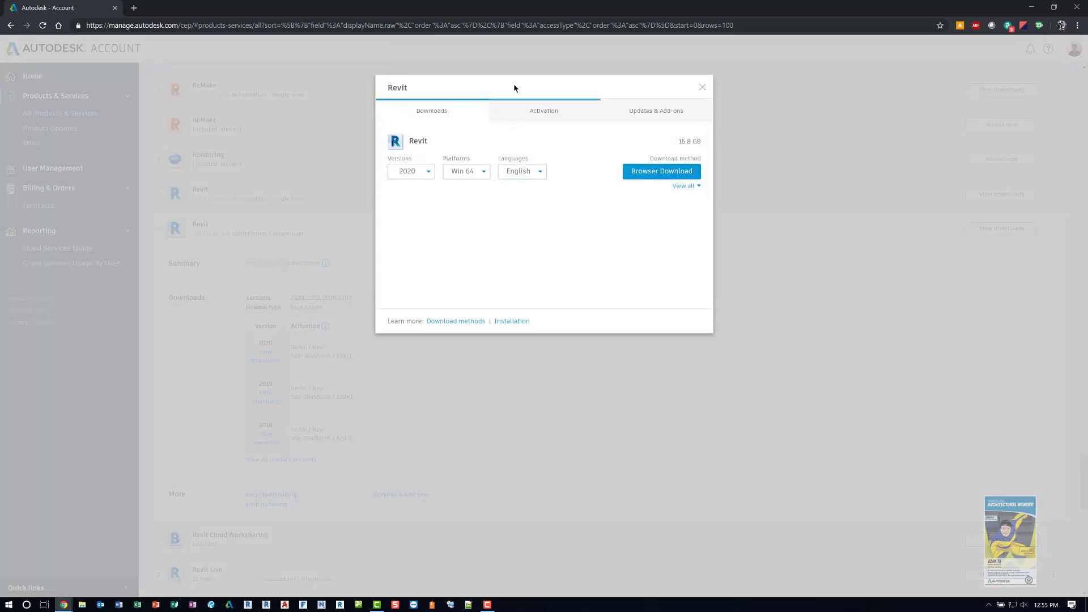
pyautogui.click(431, 171)
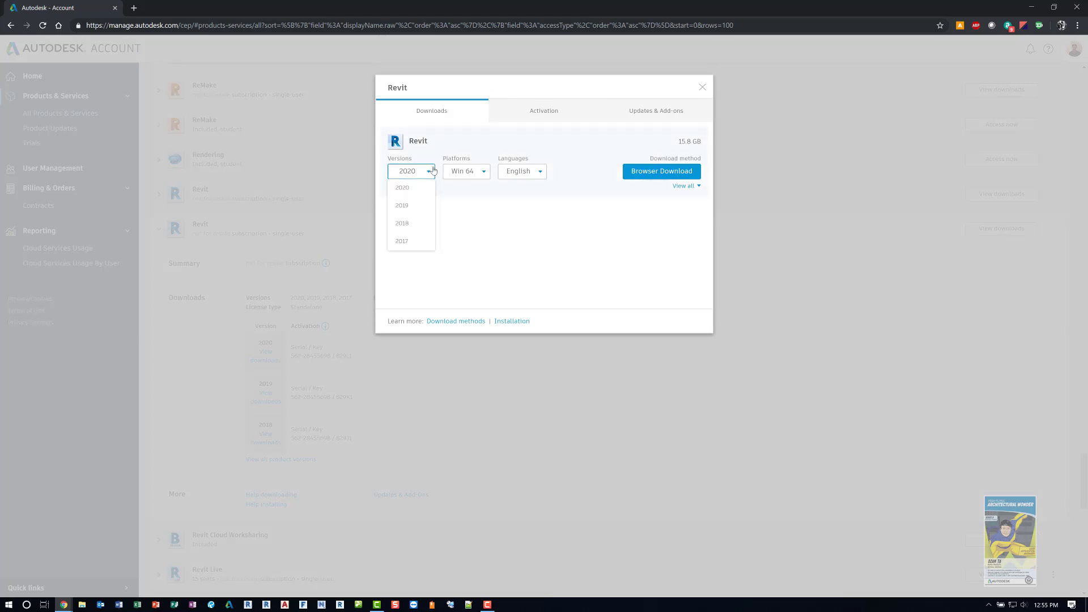
pyautogui.click(433, 170)
pyautogui.click(484, 172)
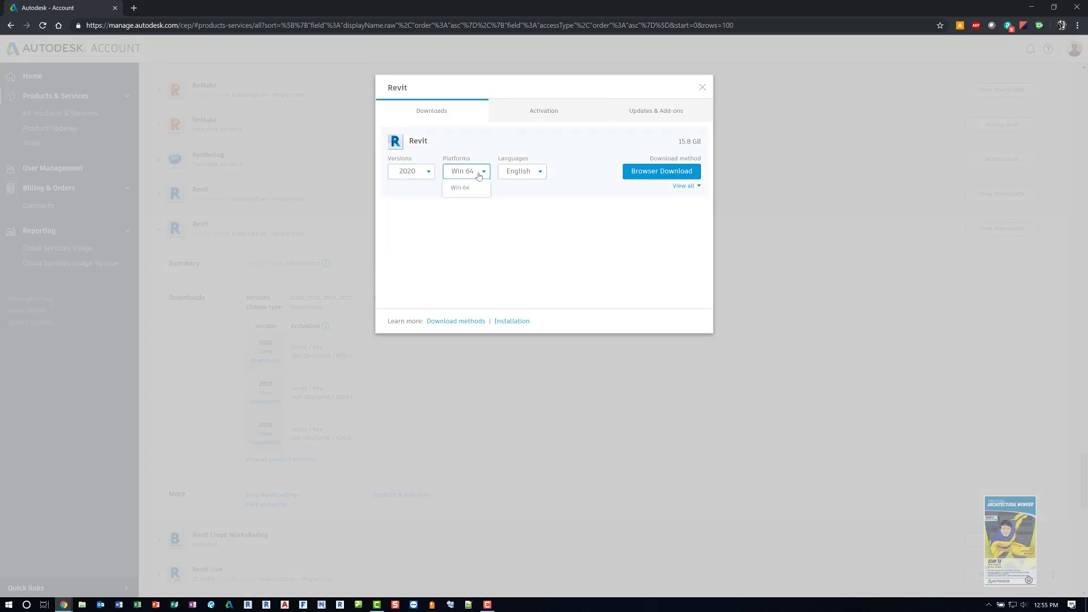
pyautogui.click(486, 173)
pyautogui.click(521, 176)
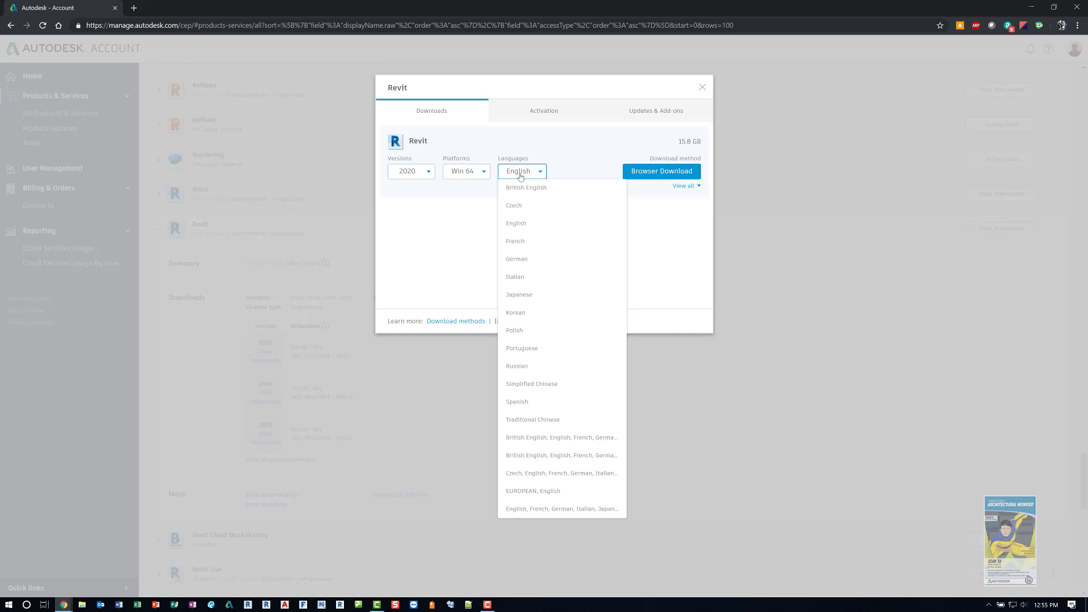
pyautogui.click(520, 177)
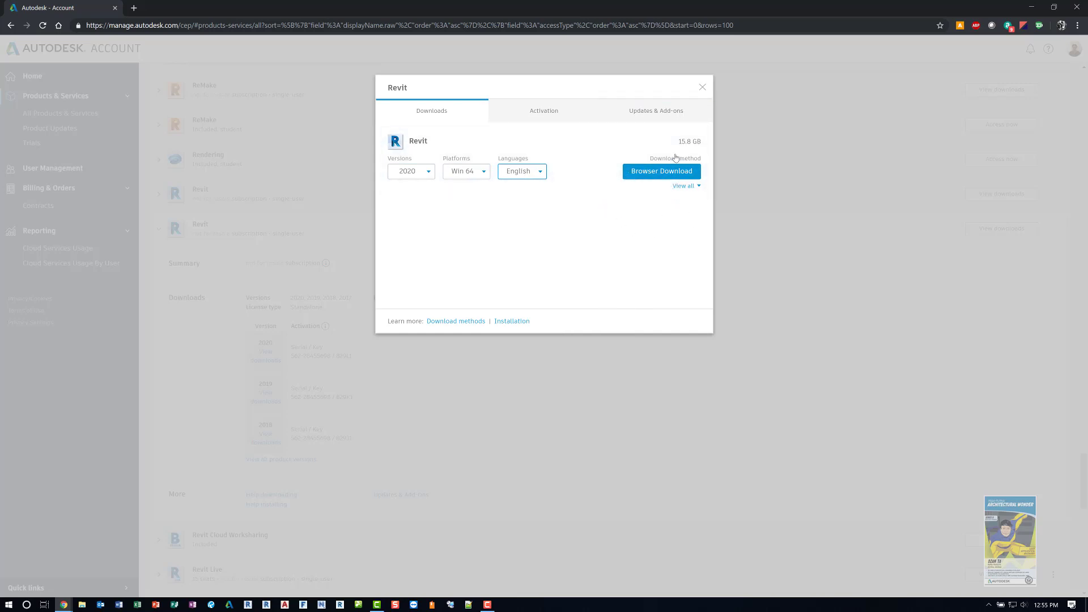
pyautogui.click(703, 86)
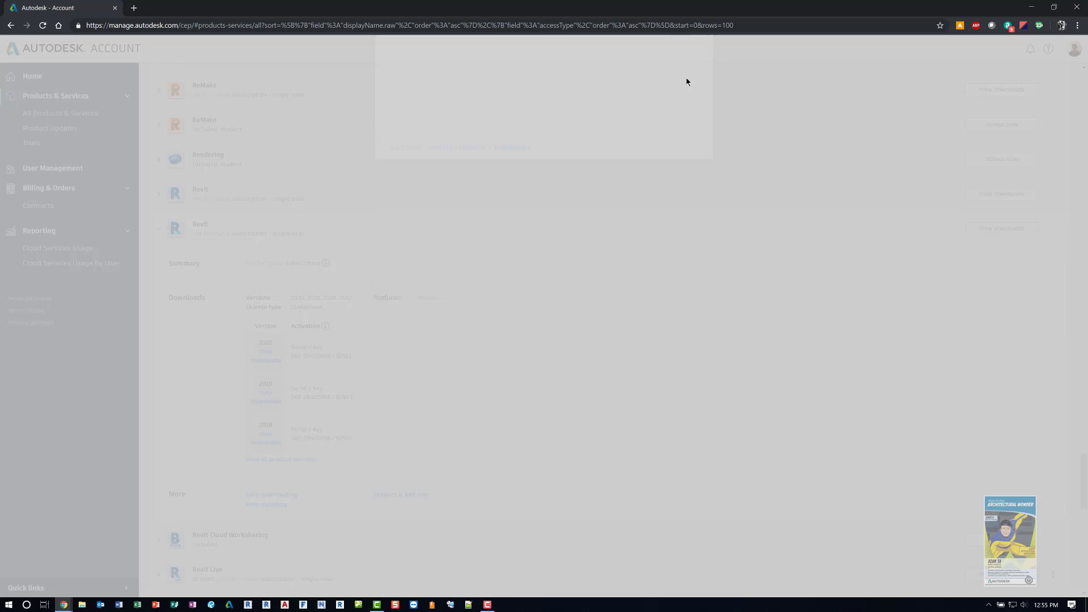
# - Collapse the Products & Services sub-pages and scroll back to the top of the product list
pyautogui.click(56, 99)
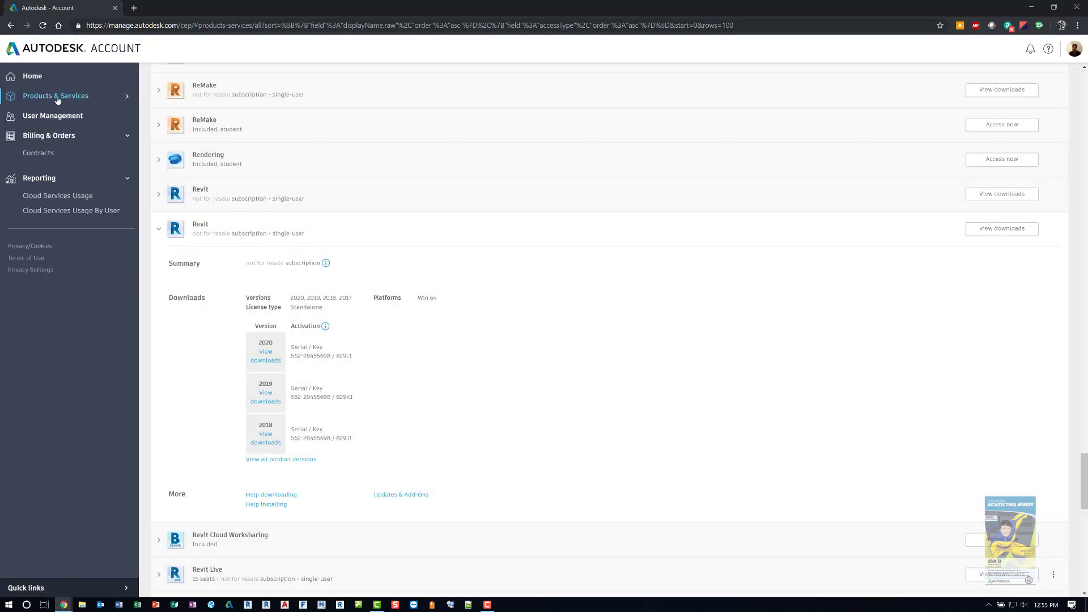
pyautogui.scroll(15, 437, 340)
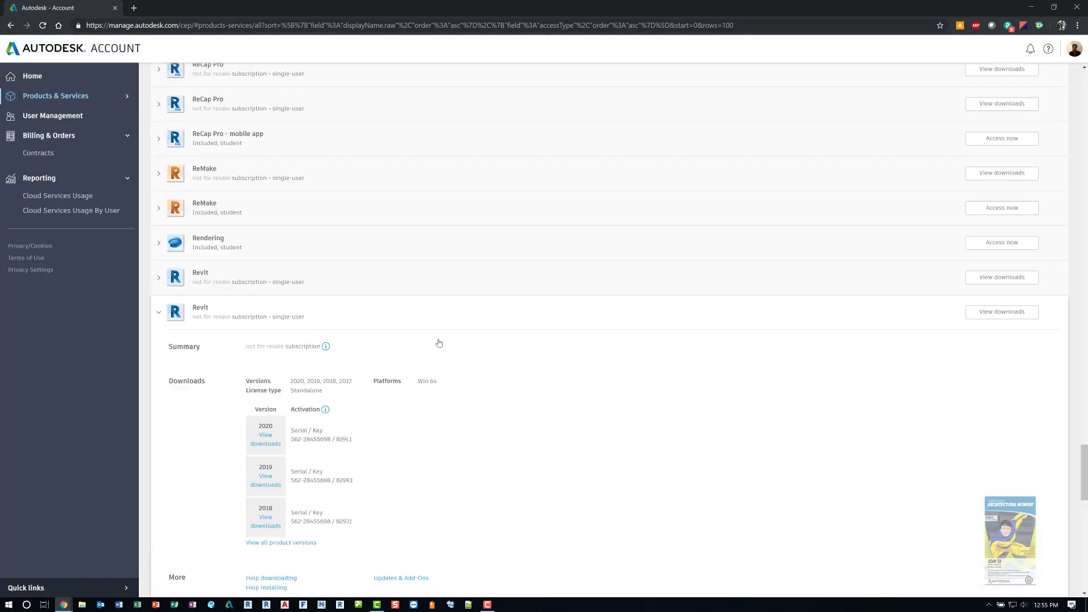
pyautogui.scroll(12, 437, 340)
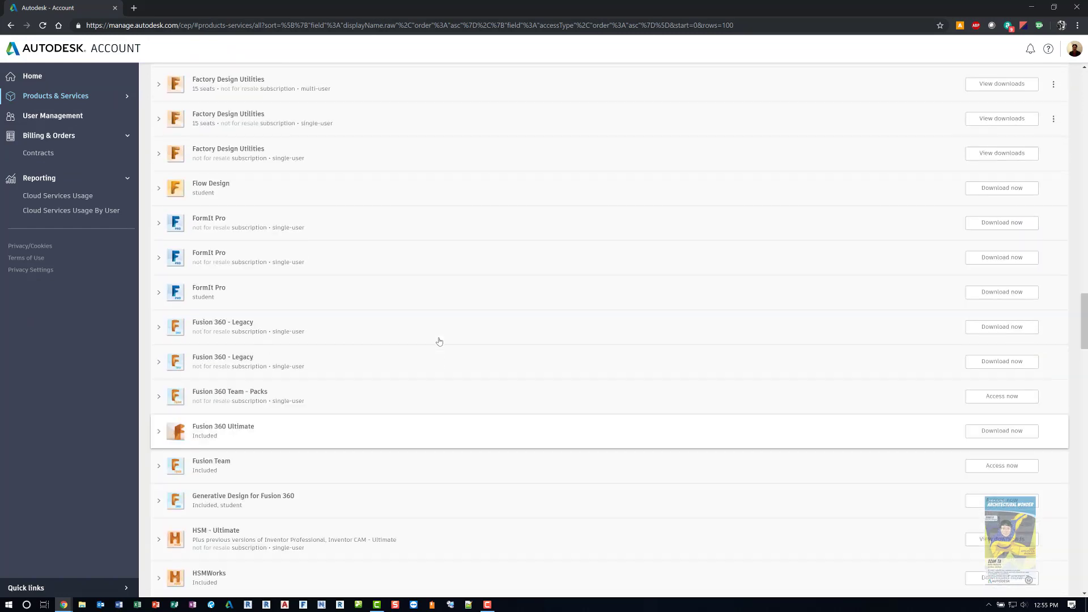
pyautogui.moveTo(1085, 287); pyautogui.dragTo(1081, 94)
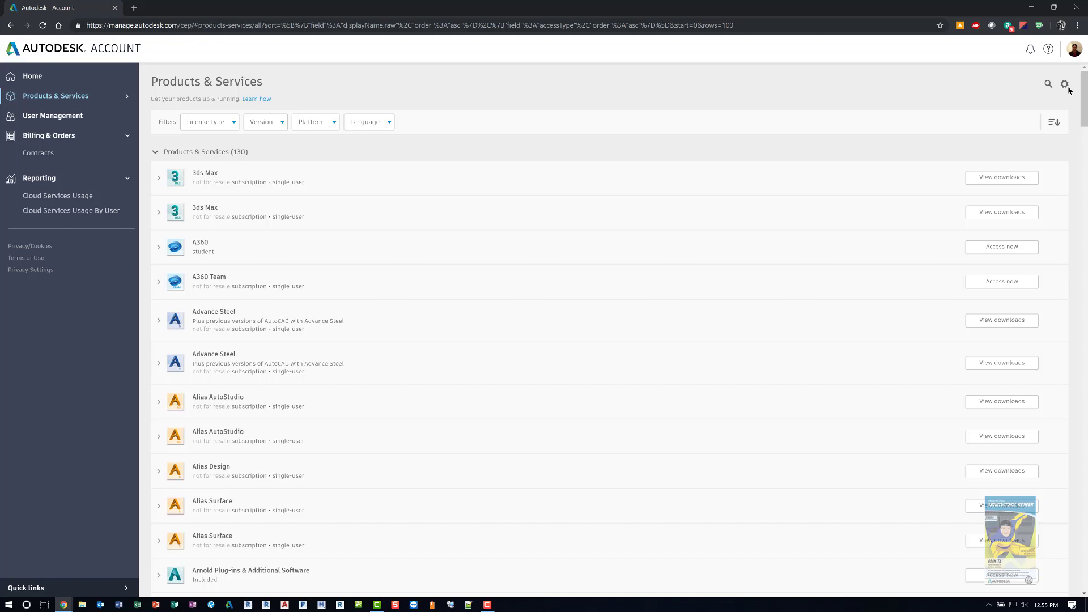
# - Open the Download preferences from the gear icon and cancel without changing anything
pyautogui.click(1065, 88)
pyautogui.click(1066, 89)
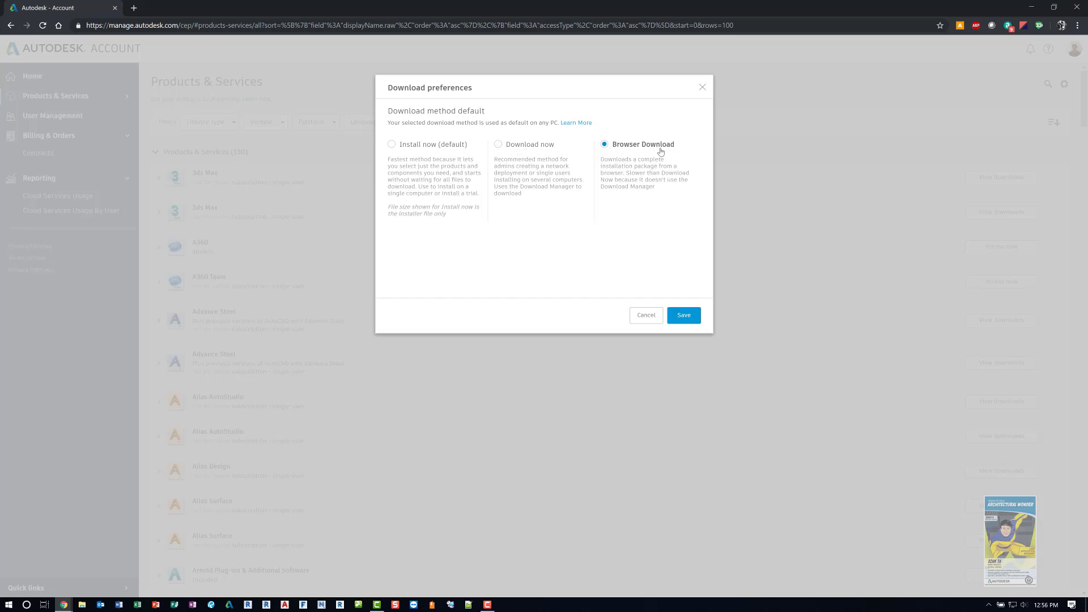
pyautogui.click(655, 317)
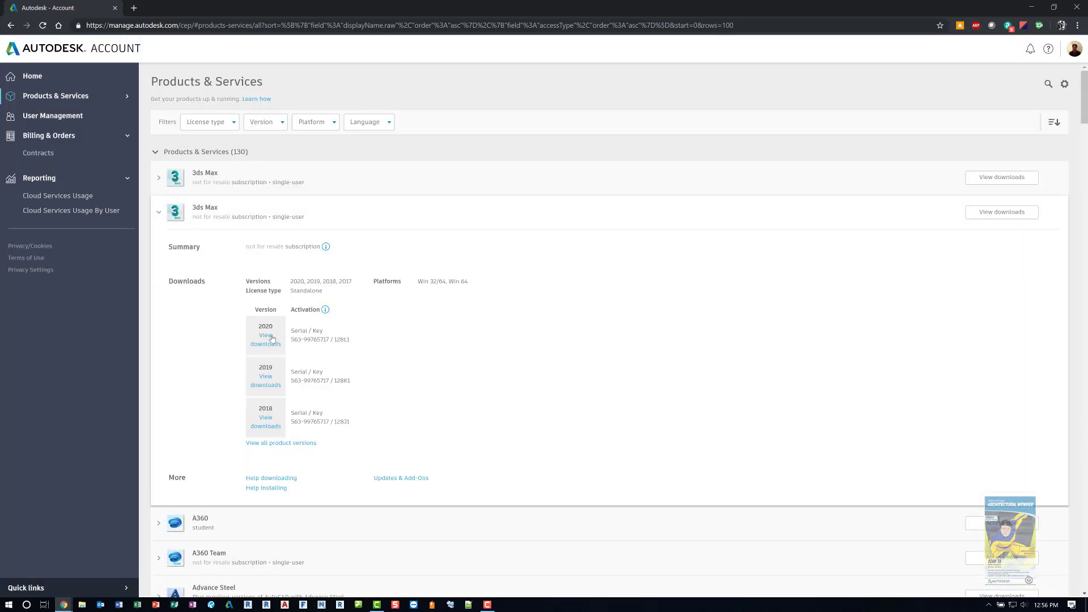
pyautogui.click(265, 343)
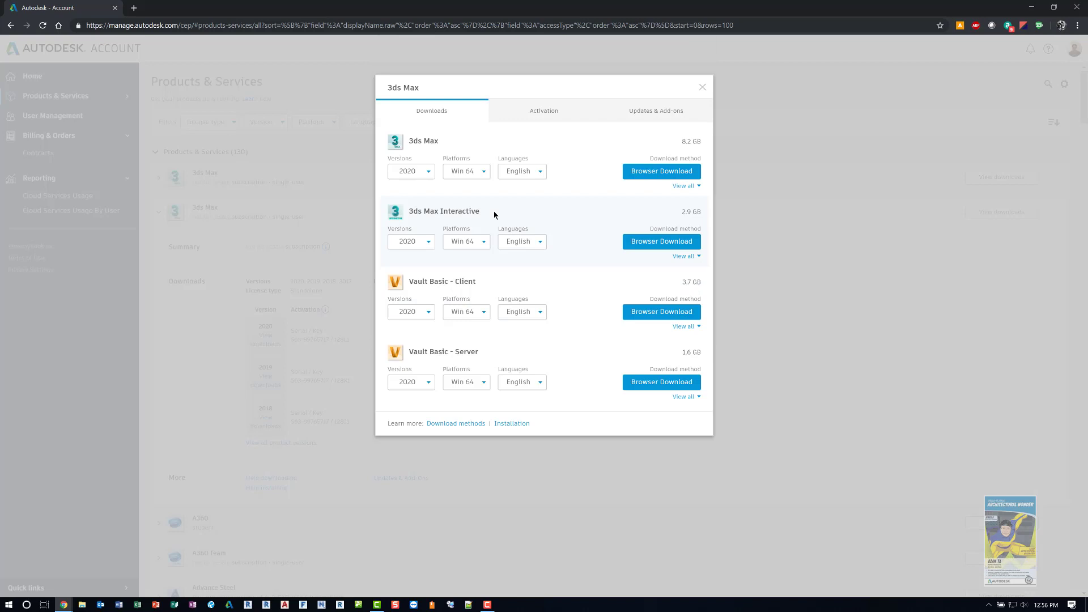
pyautogui.click(687, 187)
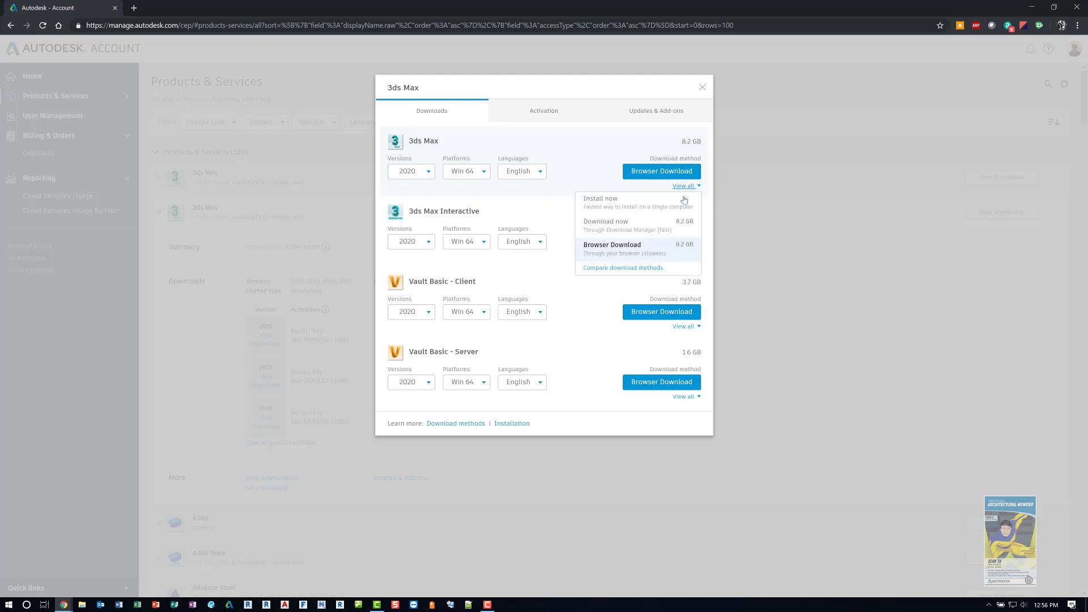
pyautogui.click(811, 196)
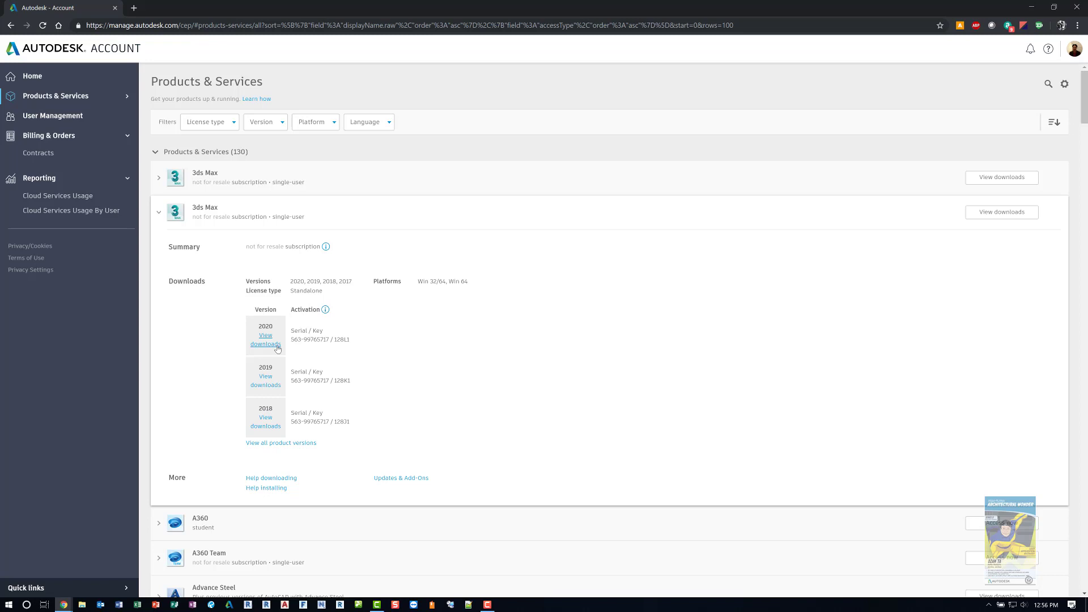
# - Start the browser download of the 3ds Max 2020 Win 64 English installer, then close its downloads window
pyautogui.click(277, 348)
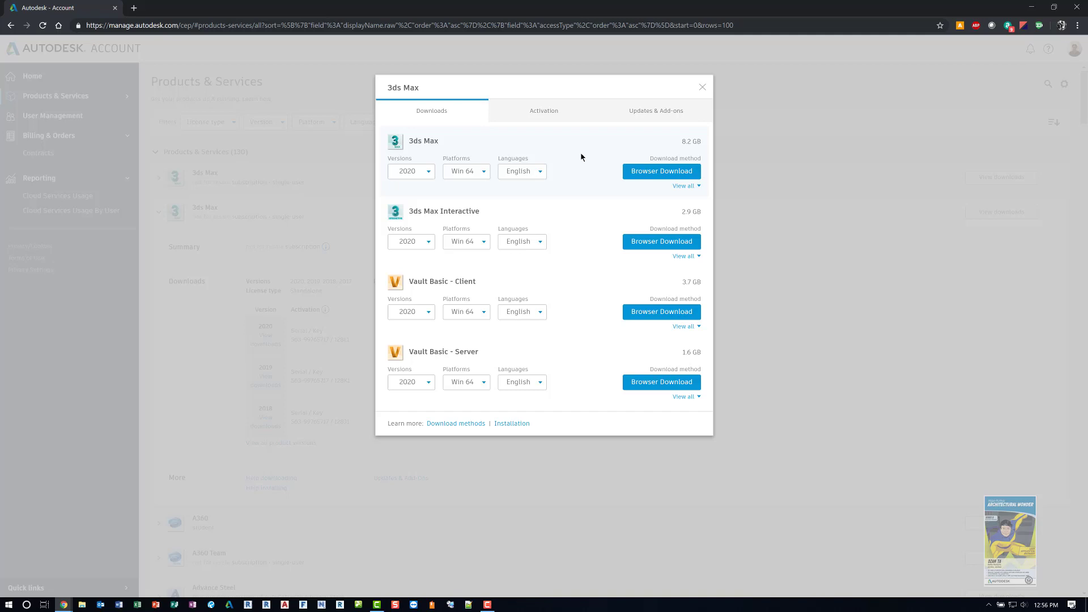
pyautogui.click(650, 173)
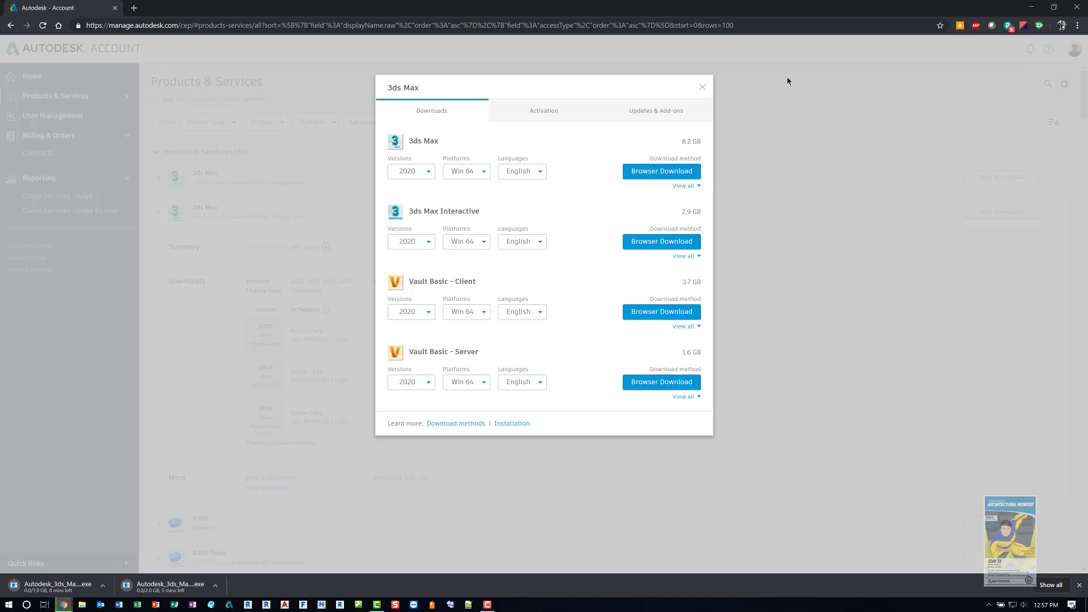
pyautogui.click(923, 28)
pyautogui.click(923, 27)
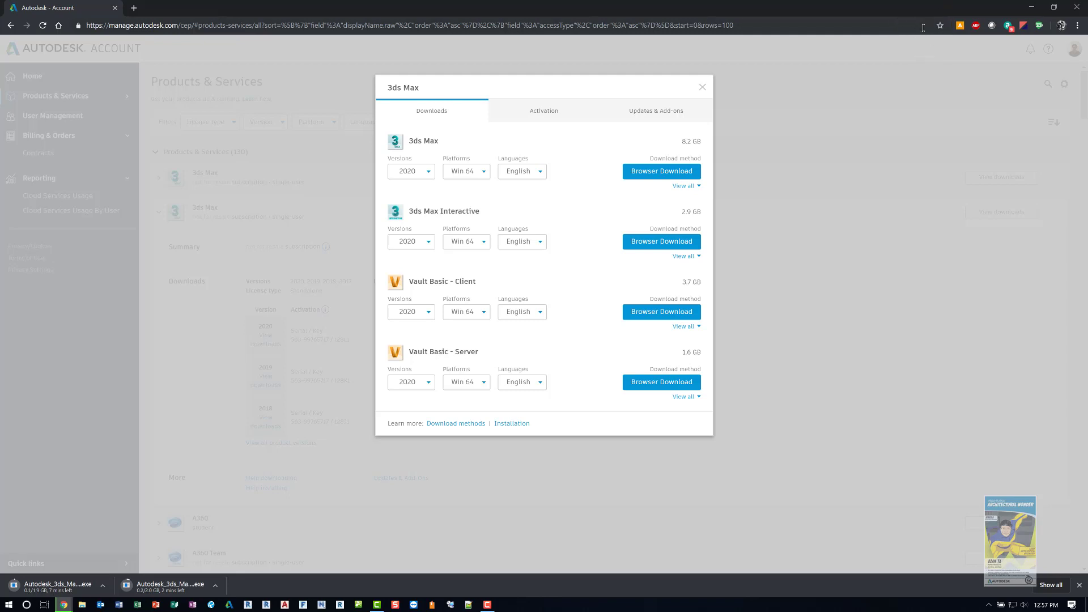
pyautogui.click(702, 89)
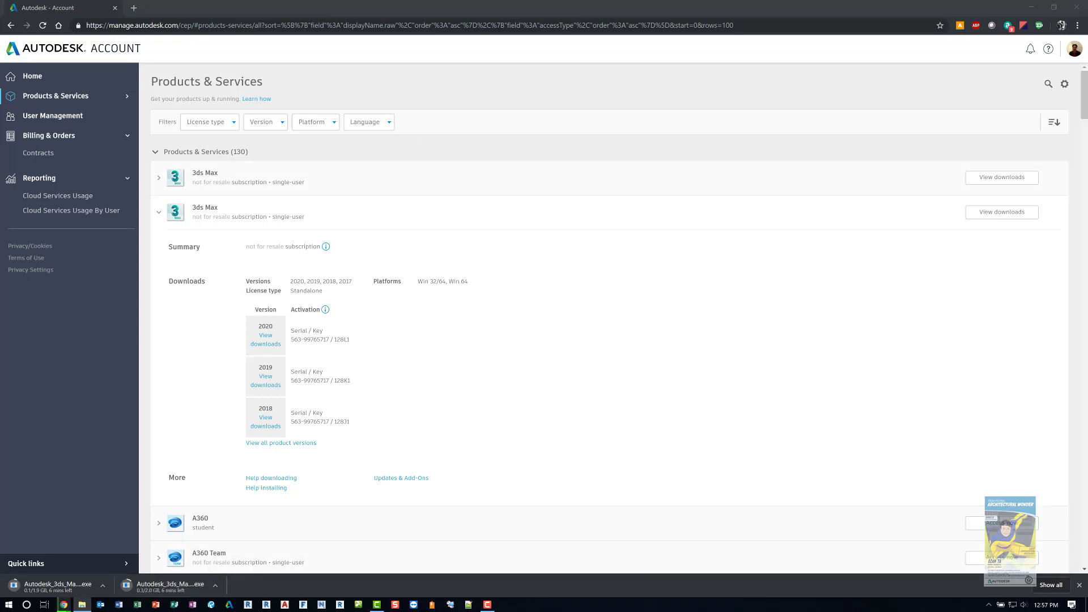
# - Tile File Explorer beside Chrome, check the two .crdownload files in Downloads, browse Local Disk (C:), then close Explorer
pyautogui.moveTo(536, 213); pyautogui.dragTo(1087, 260)
pyautogui.press('Return')
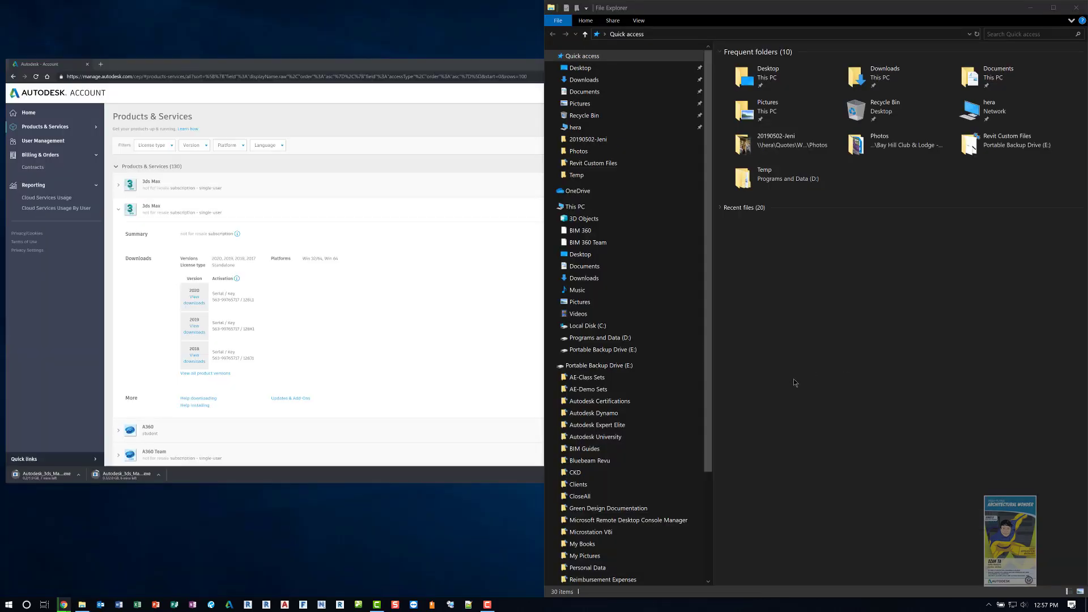
pyautogui.click(620, 337)
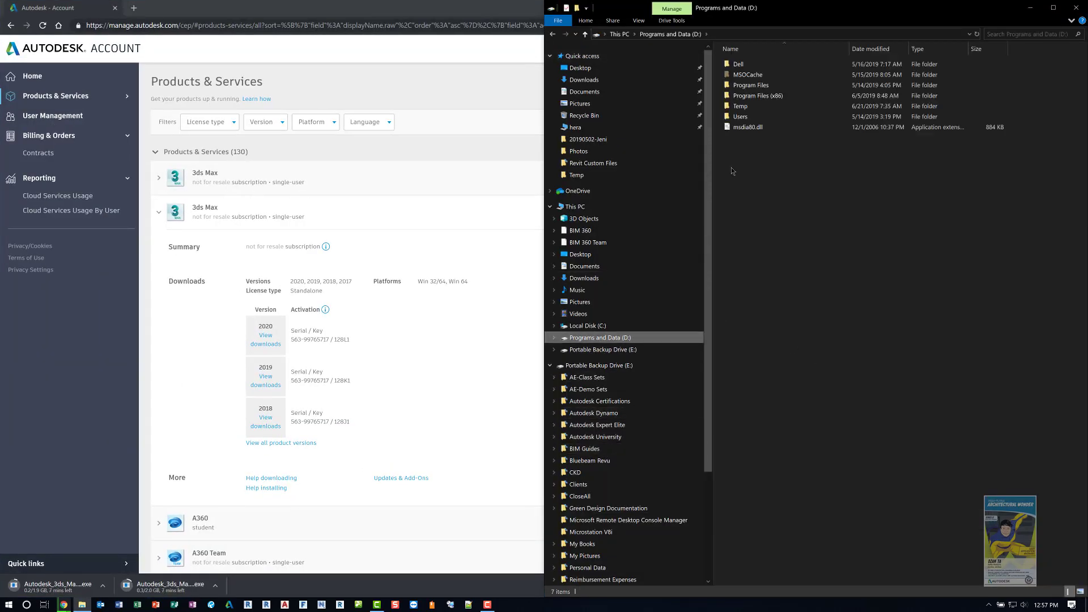
pyautogui.click(664, 80)
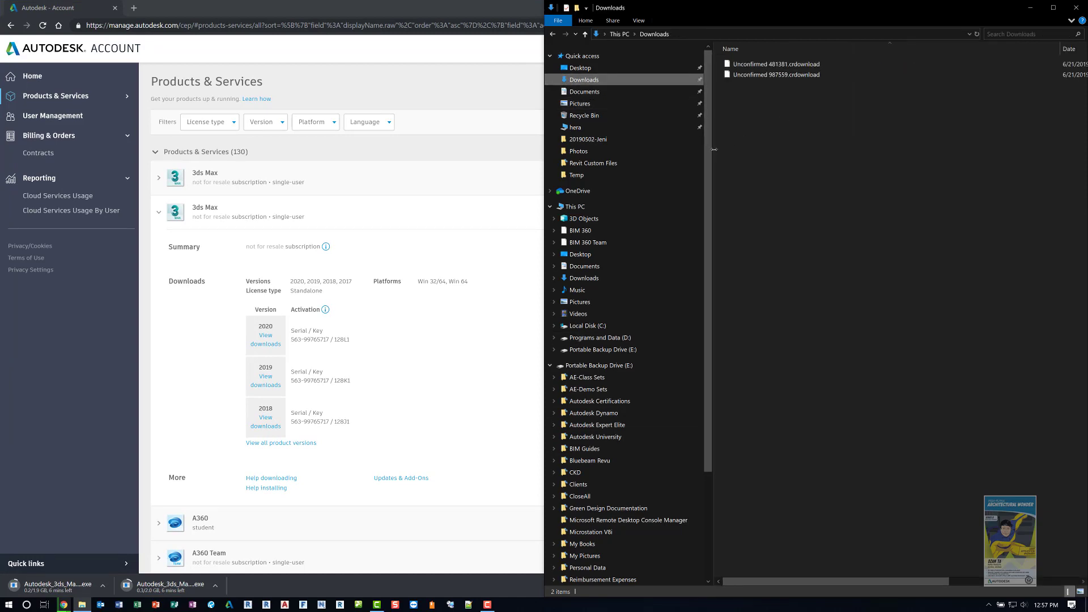
pyautogui.moveTo(711, 143); pyautogui.dragTo(674, 143)
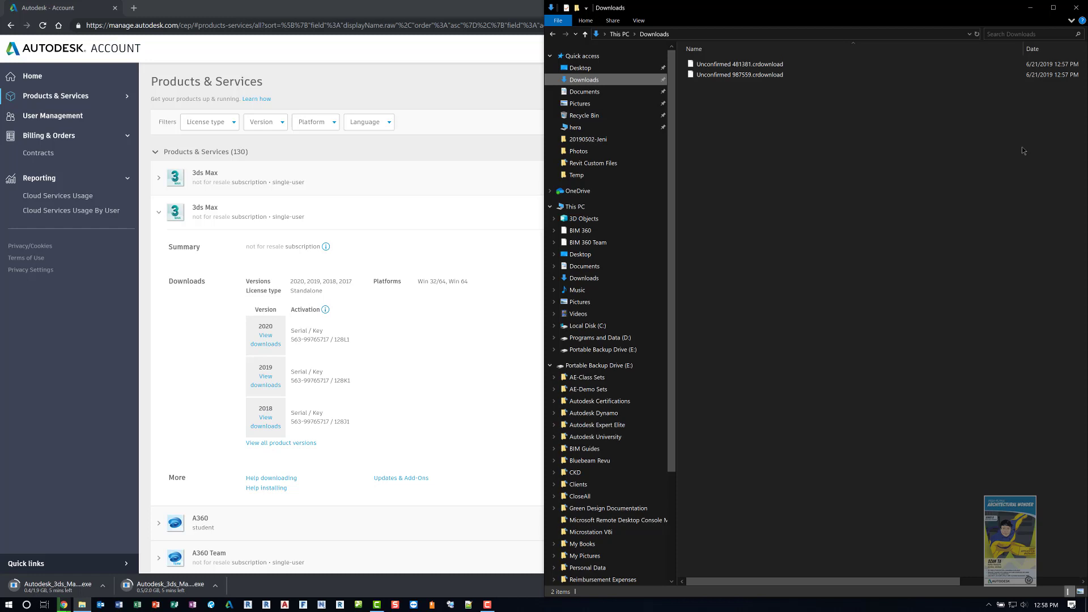
pyautogui.click(637, 325)
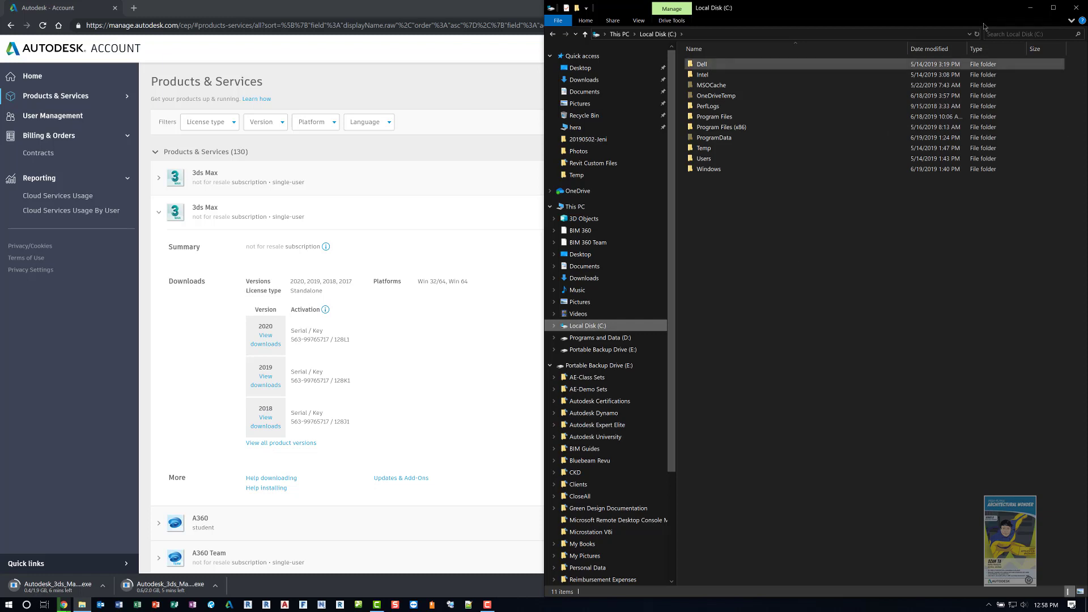
pyautogui.click(1075, 8)
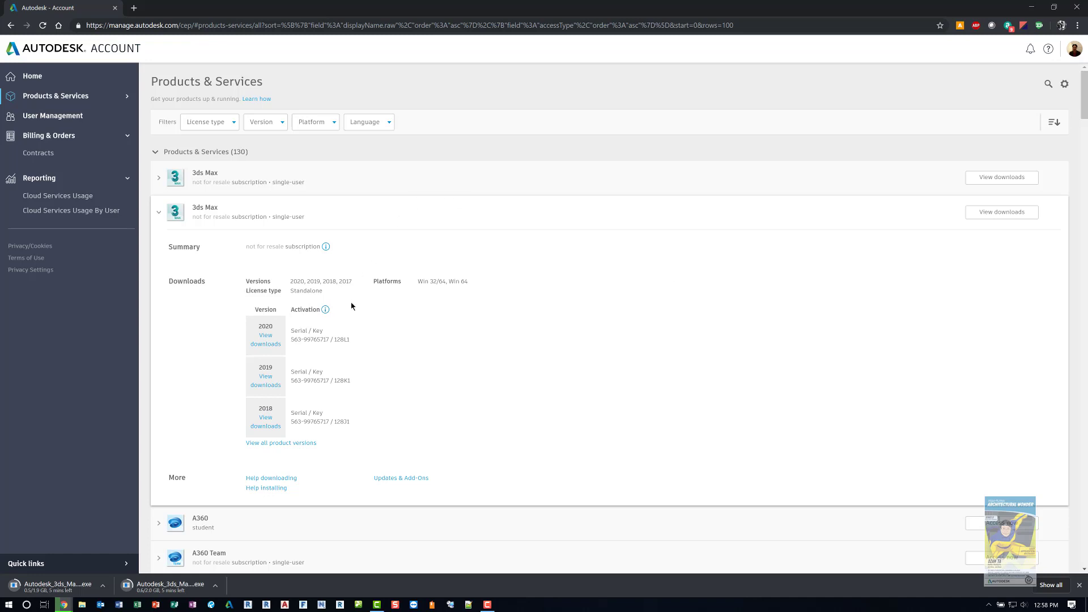
# - Review the 3ds Max serial numbers and product keys for versions 2020–2017 on the Activation tab
pyautogui.click(329, 339)
pyautogui.click(330, 339)
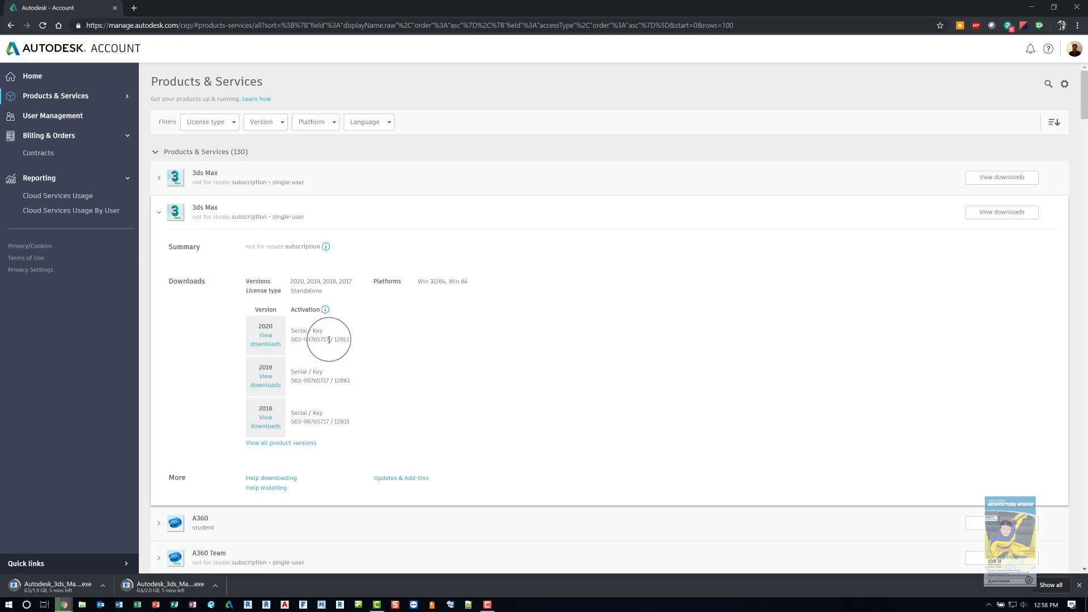
pyautogui.click(271, 346)
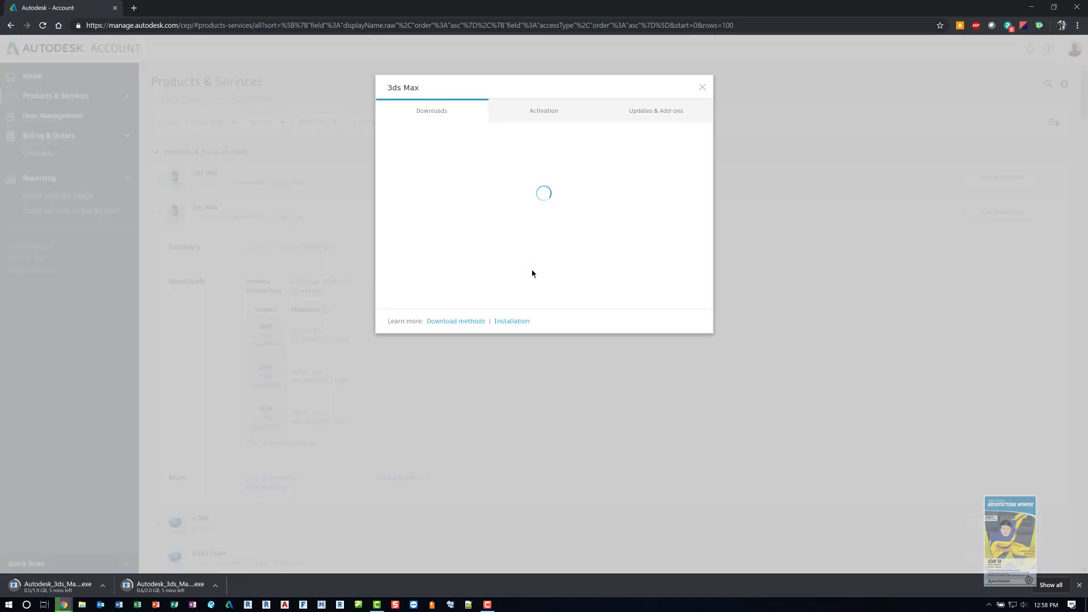
pyautogui.click(545, 111)
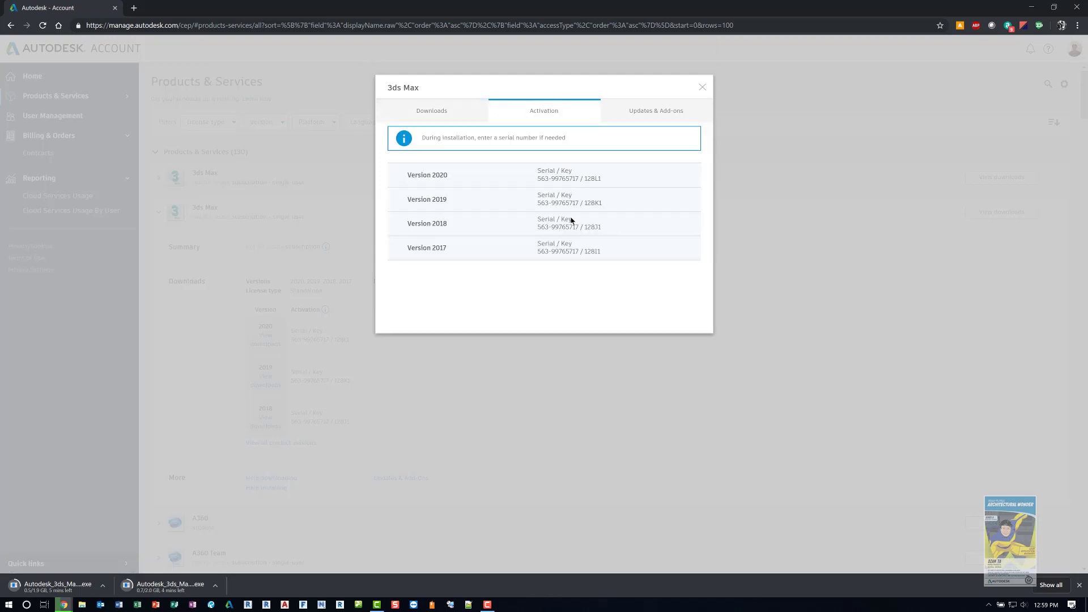
# - Close the 3ds Max dialog, collapse its entry, and go to the Contracts page
pyautogui.click(701, 88)
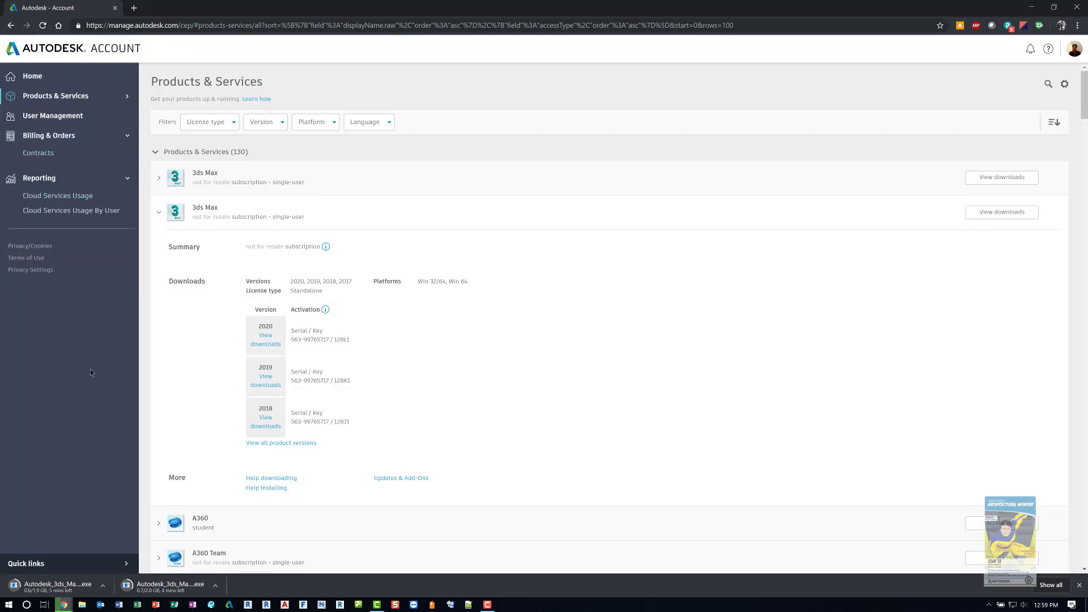
pyautogui.click(159, 216)
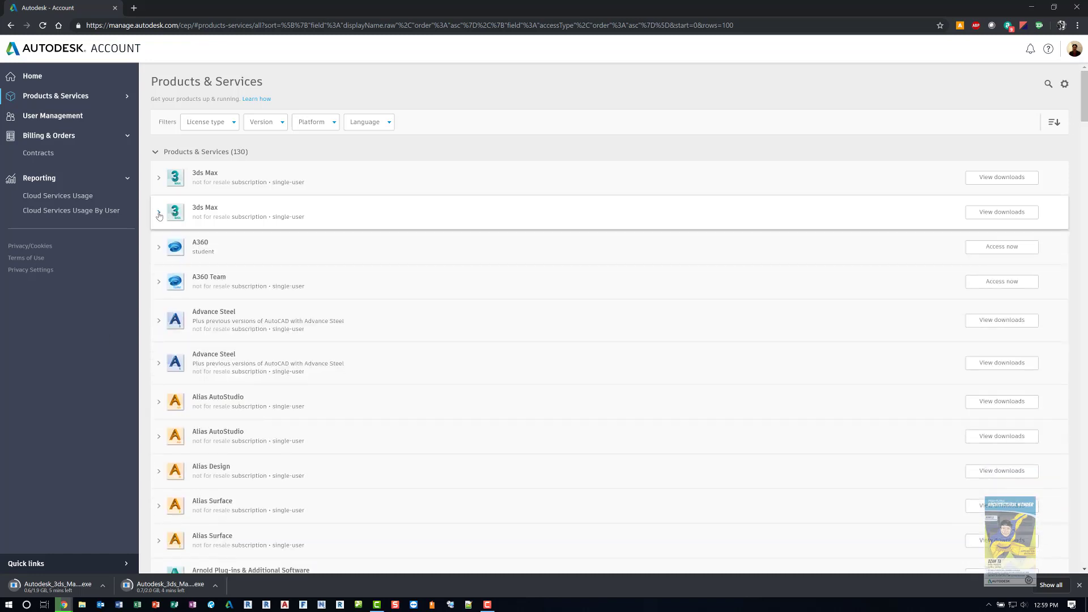
pyautogui.click(40, 153)
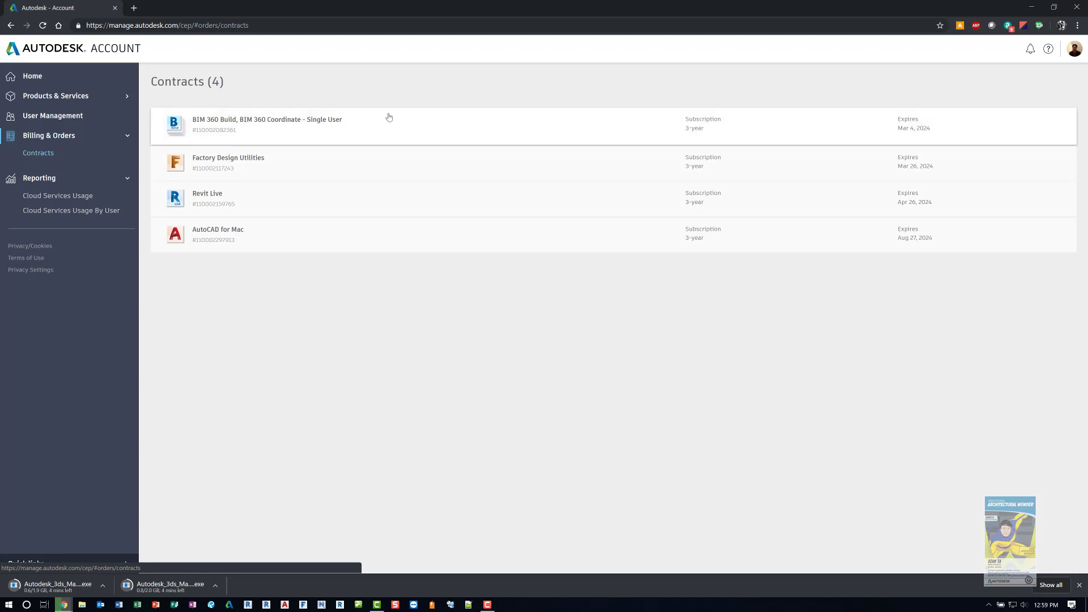
# - Inspect the Revit Live contract's details, then go back to the account Home page
pyautogui.click(239, 200)
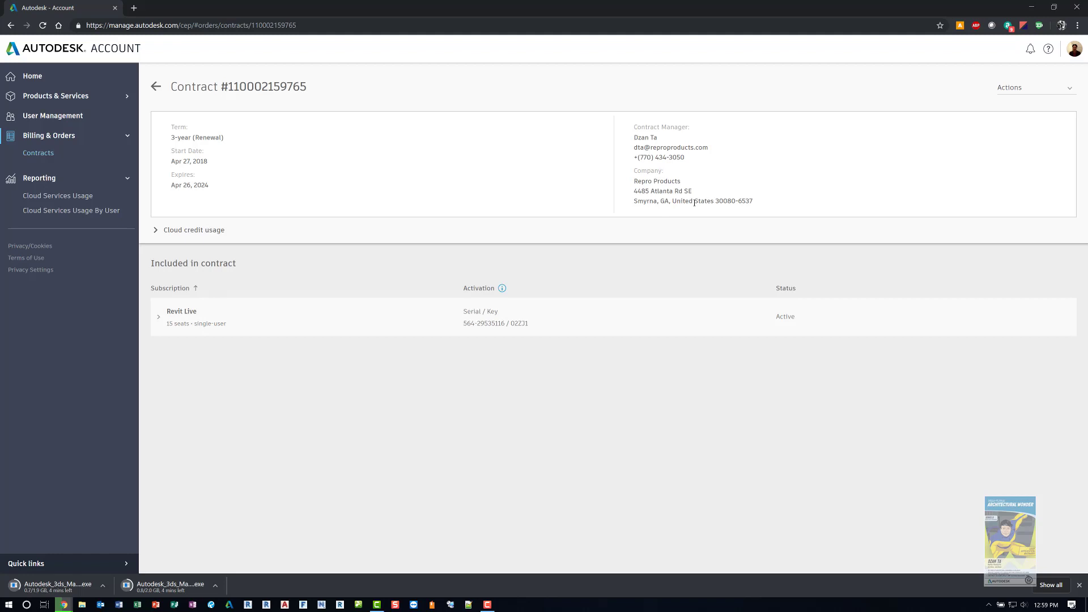
pyautogui.click(221, 325)
pyautogui.click(517, 327)
pyautogui.click(34, 77)
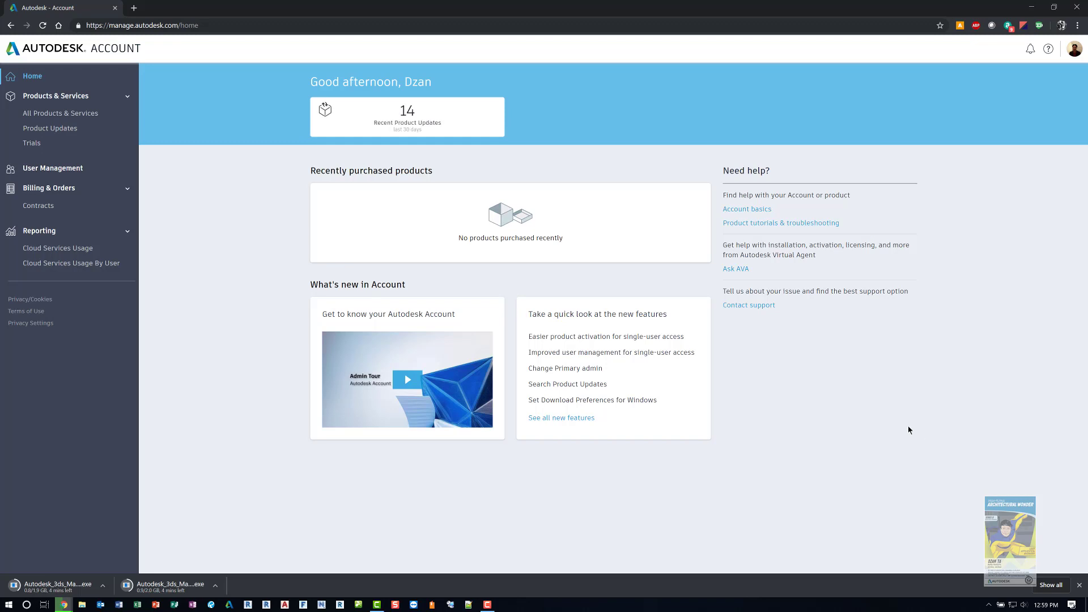
# - Filter All Products & Services to Network licenses and expand Factory Design Utilities to show its versions
pyautogui.click(90, 114)
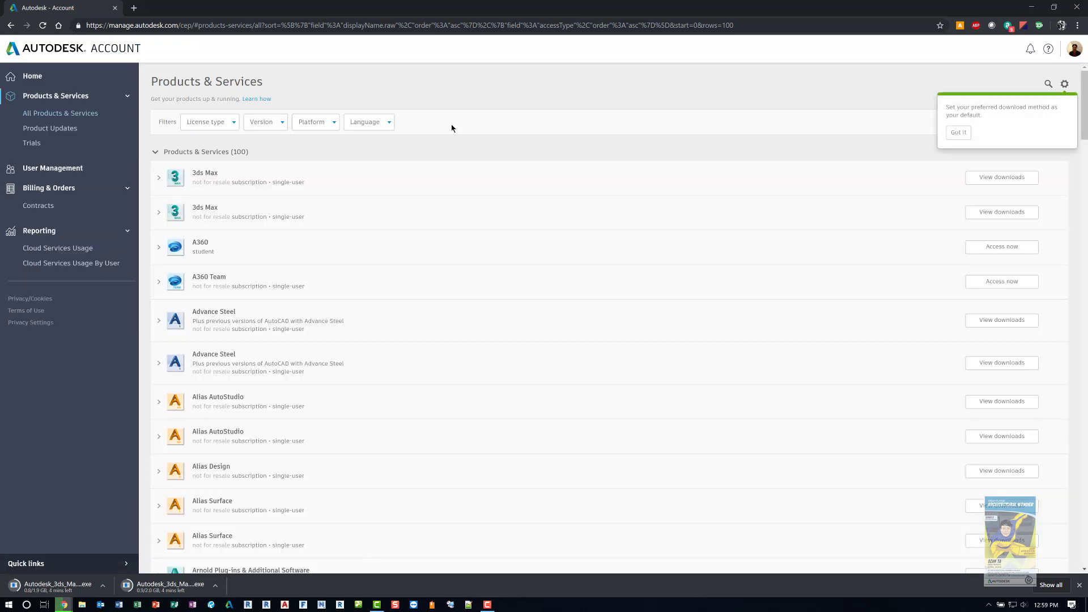
pyautogui.click(217, 123)
pyautogui.click(212, 139)
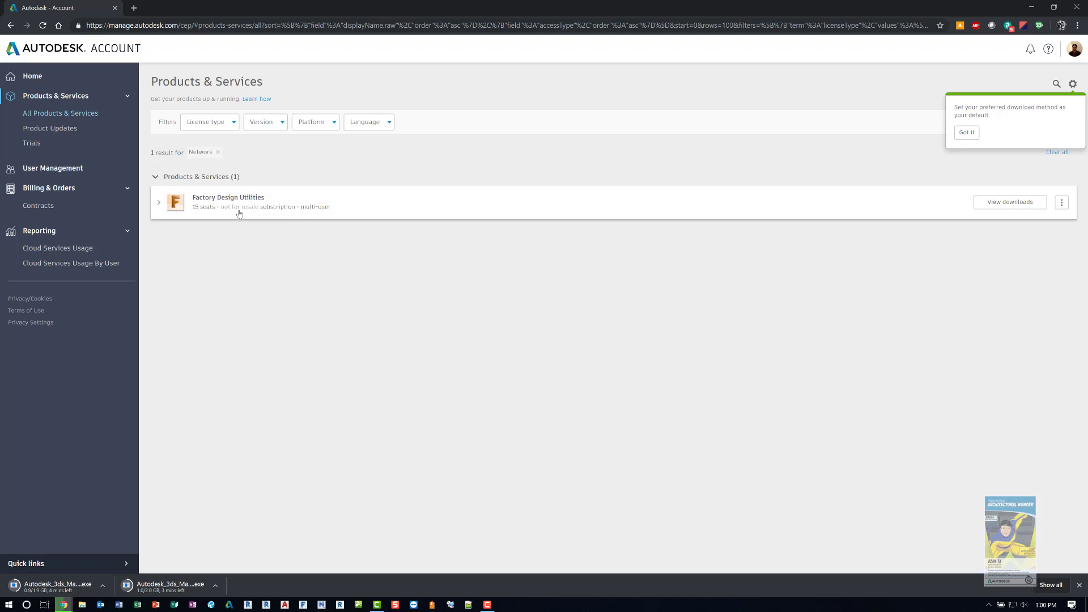
pyautogui.click(158, 204)
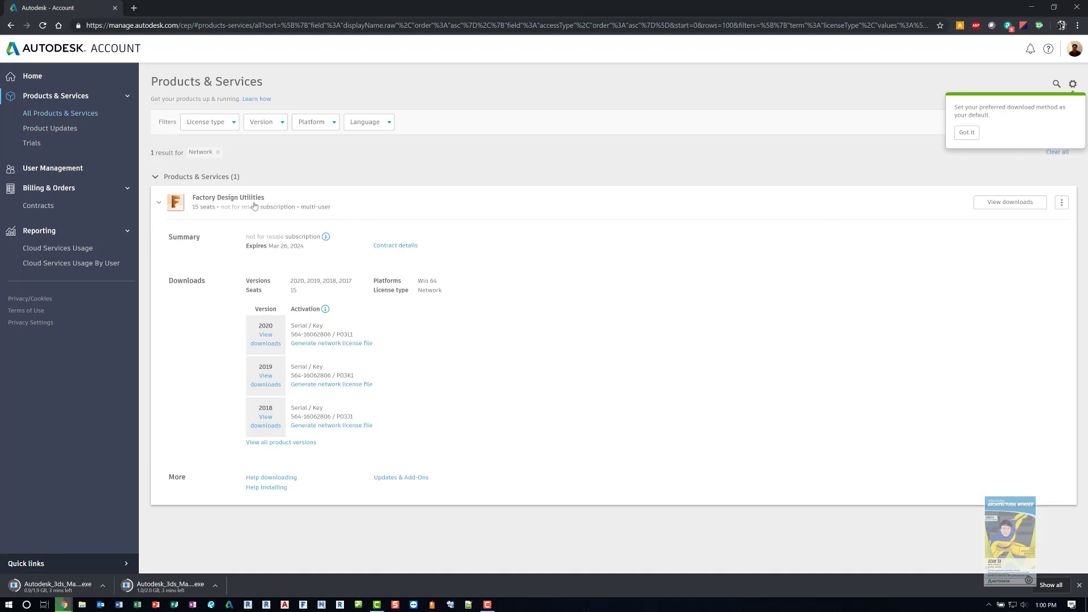
pyautogui.click(357, 344)
# - Generate a 2020 network license file using the Single license server model, leaving the server fields empty
pyautogui.click(358, 343)
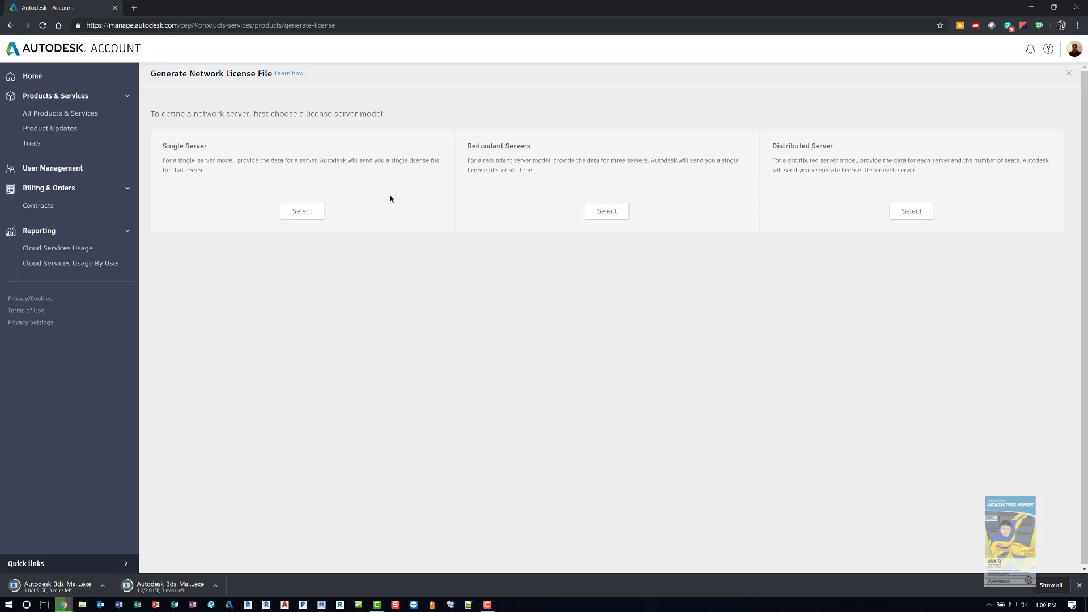
pyautogui.click(302, 212)
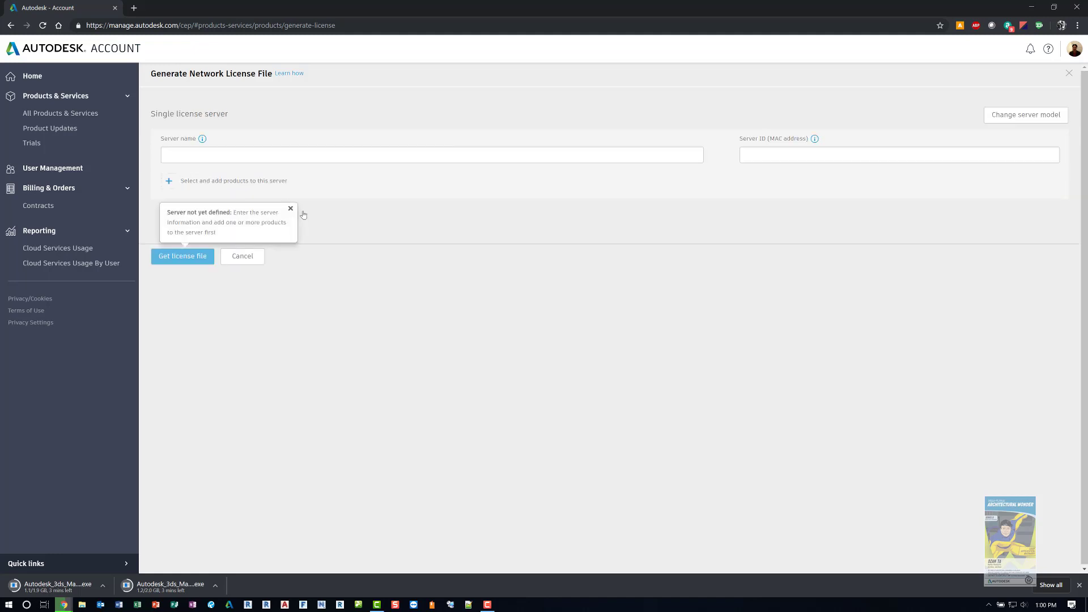
pyautogui.click(276, 149)
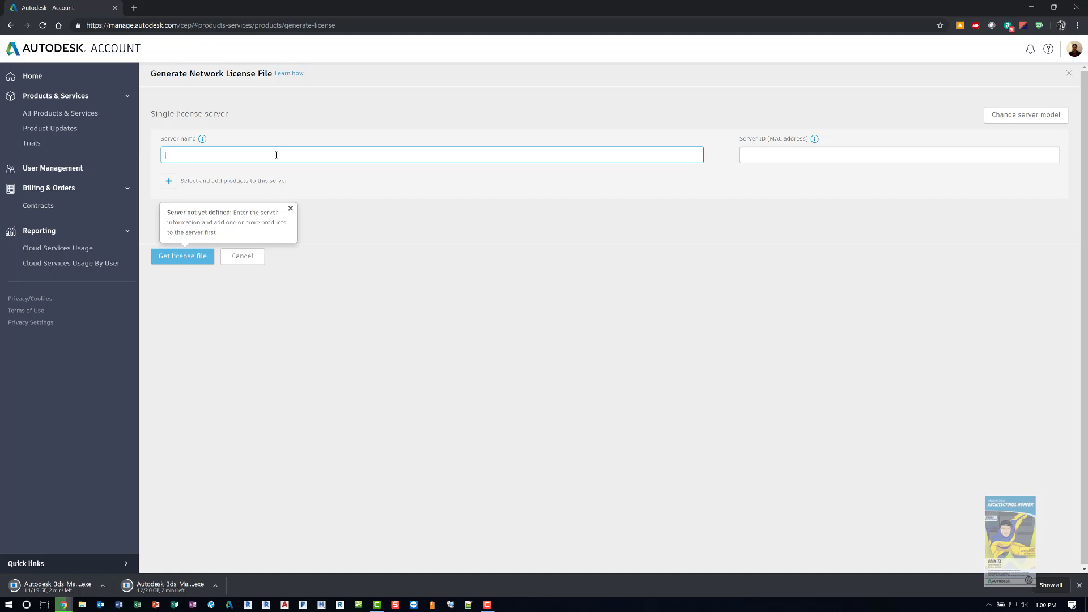
pyautogui.click(773, 156)
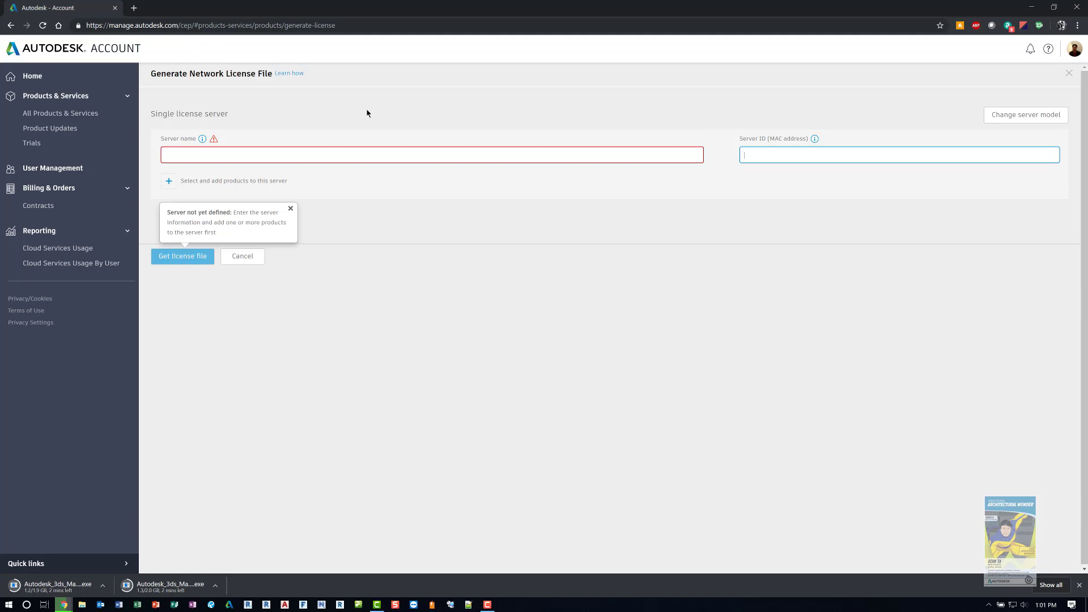
# - Select all available products and add Factory Design Utilities 2020 to the license server
pyautogui.click(169, 181)
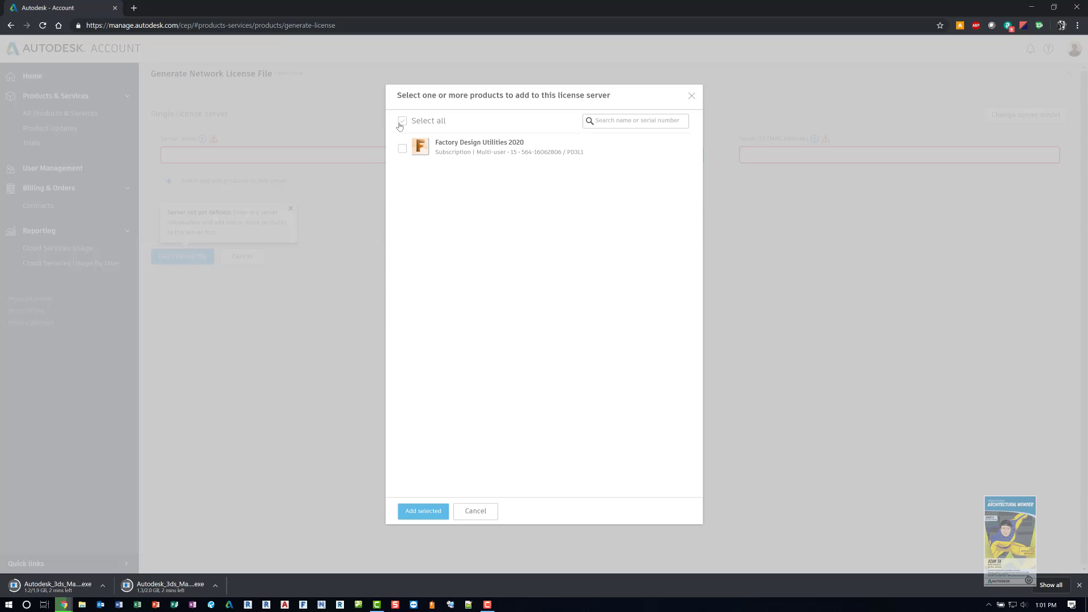
pyautogui.click(402, 121)
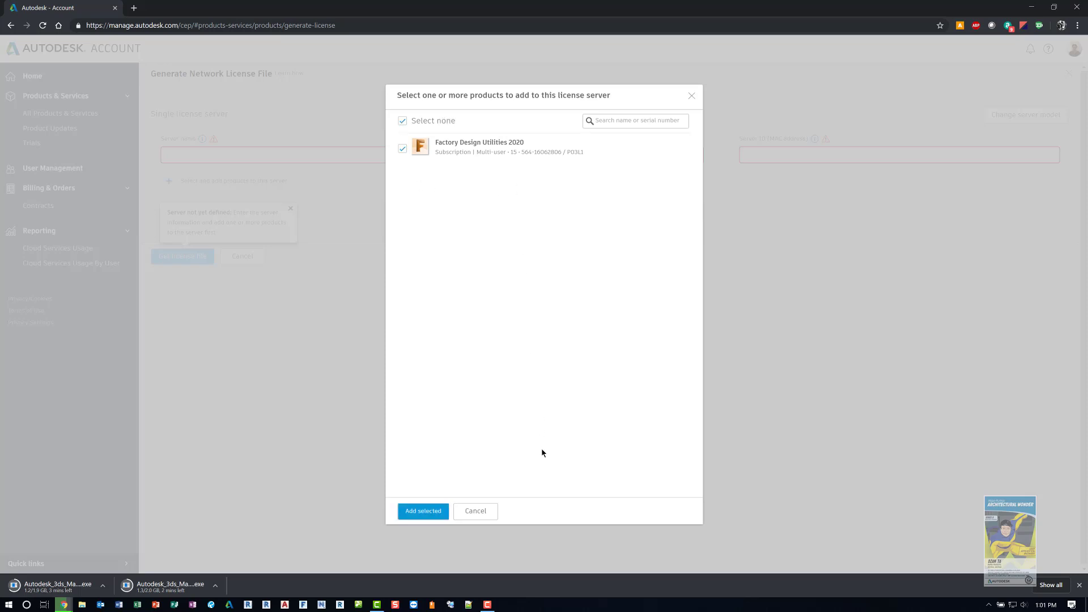
pyautogui.click(425, 512)
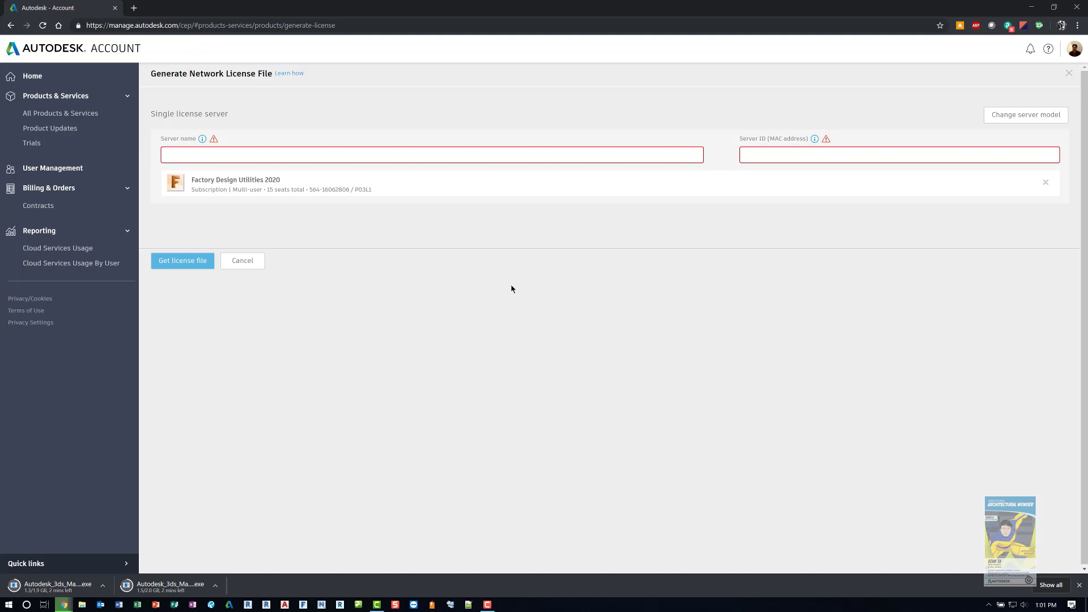
# - In a new tab, go to google.com and search 'lmtools latest version'
pyautogui.click(134, 8)
pyautogui.write('google')
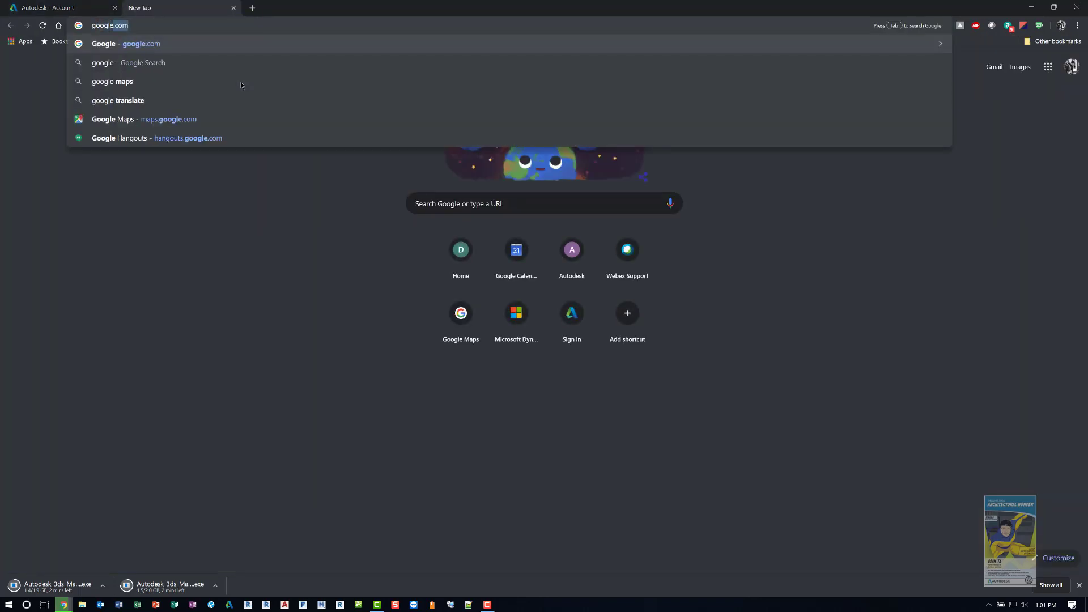
pyautogui.press('Return')
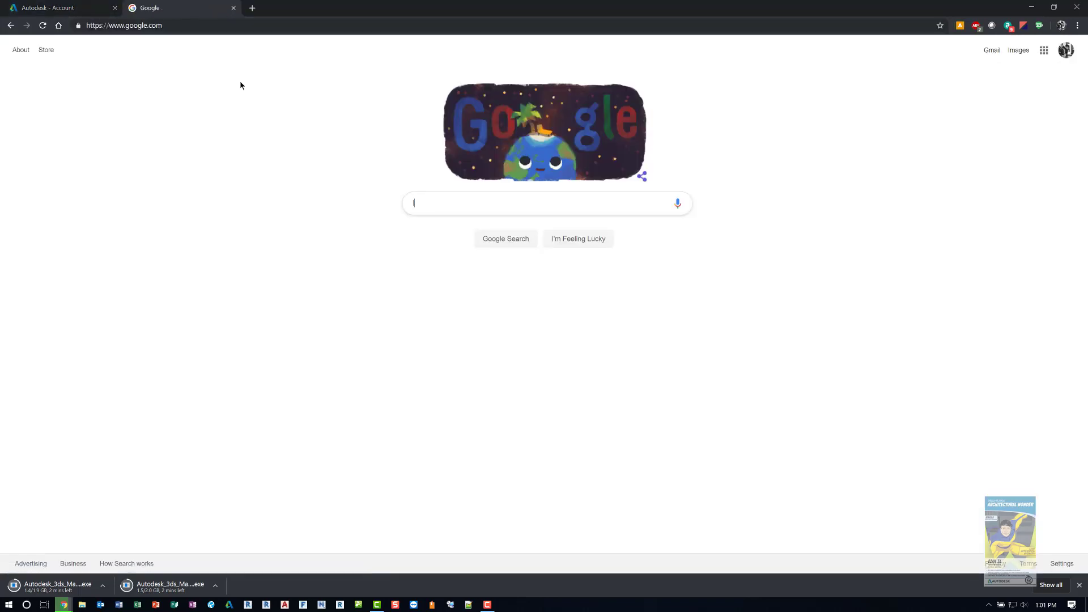
pyautogui.write('lmtools latest ve')
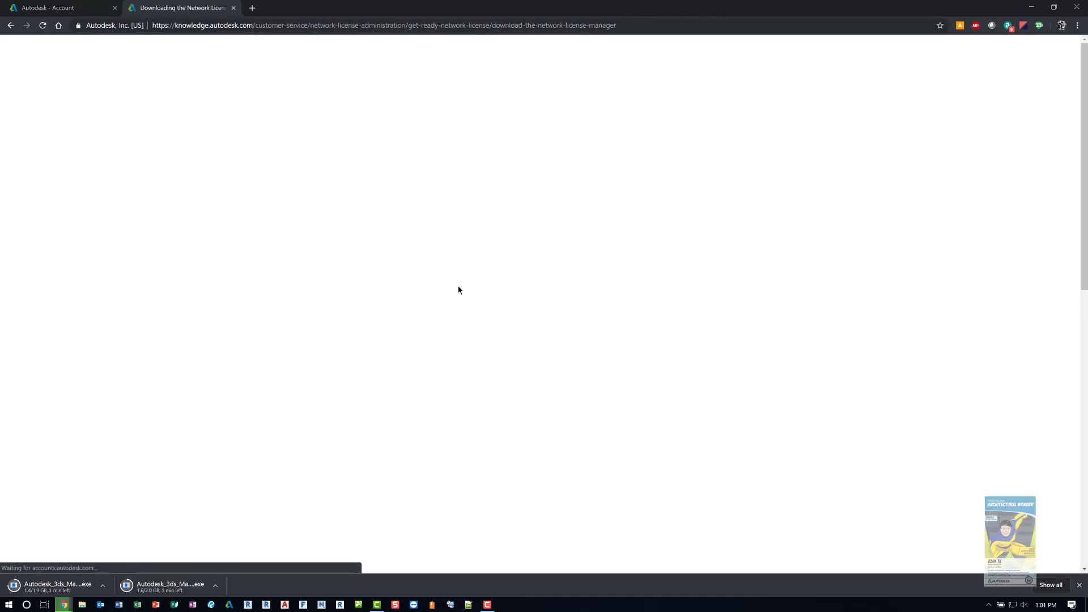
# - Download nlm11.16.2.0_ipv4_ipv6_win64.msi, the 64-bit Windows Network License Manager, then close that tab
pyautogui.scroll(-3, 461, 317)
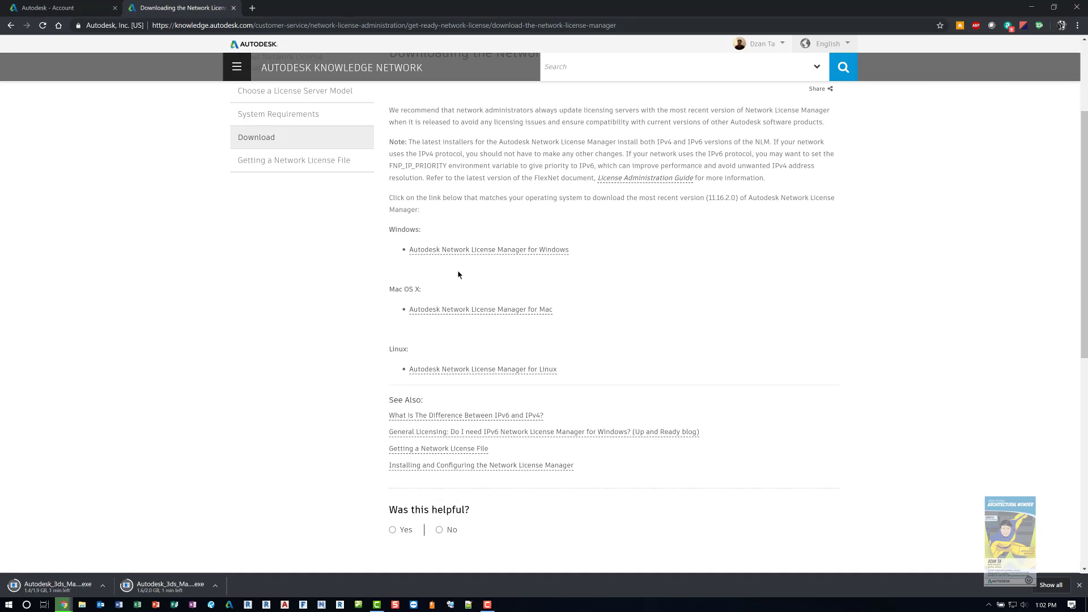
pyautogui.click(515, 252)
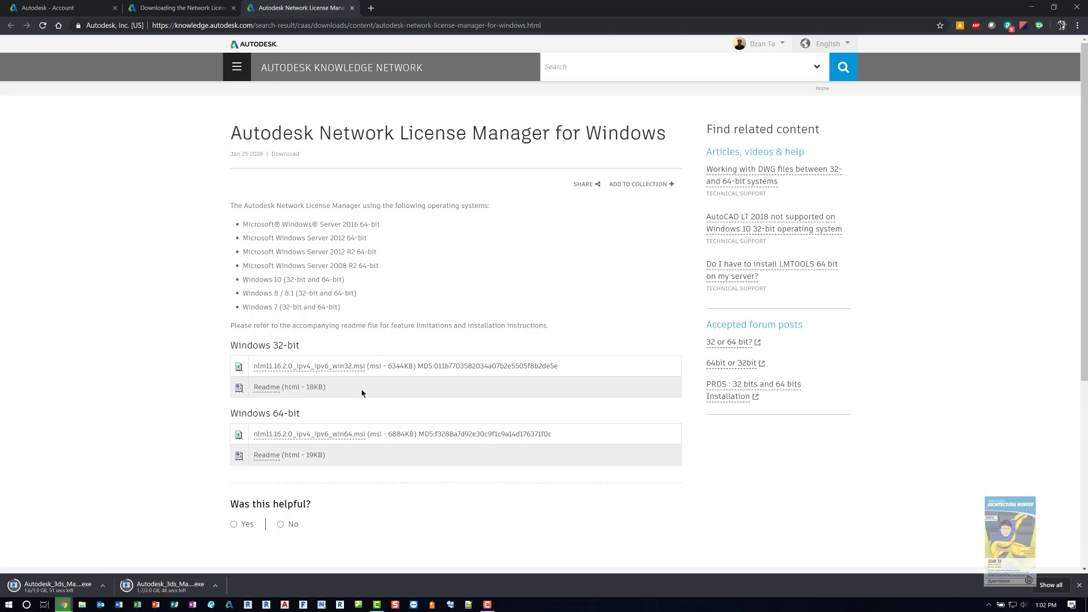
pyautogui.click(336, 435)
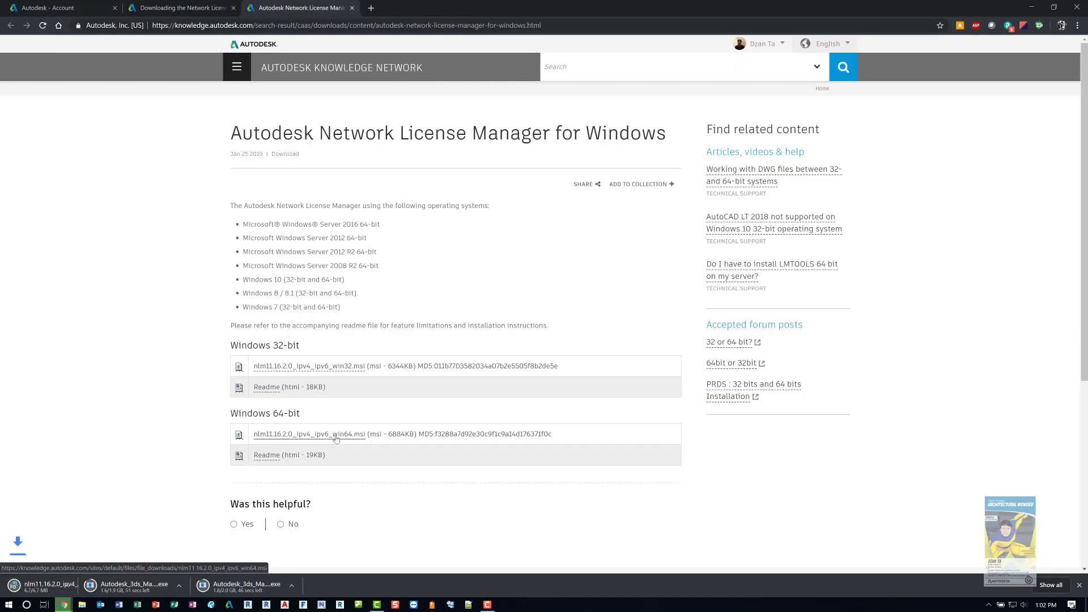
pyautogui.click(94, 588)
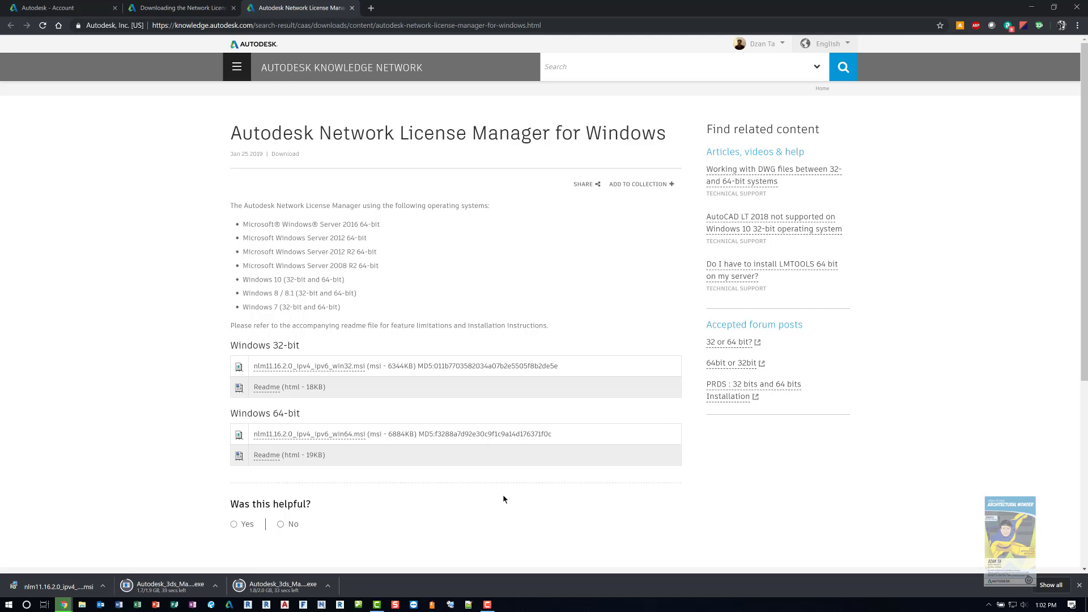
pyautogui.click(352, 8)
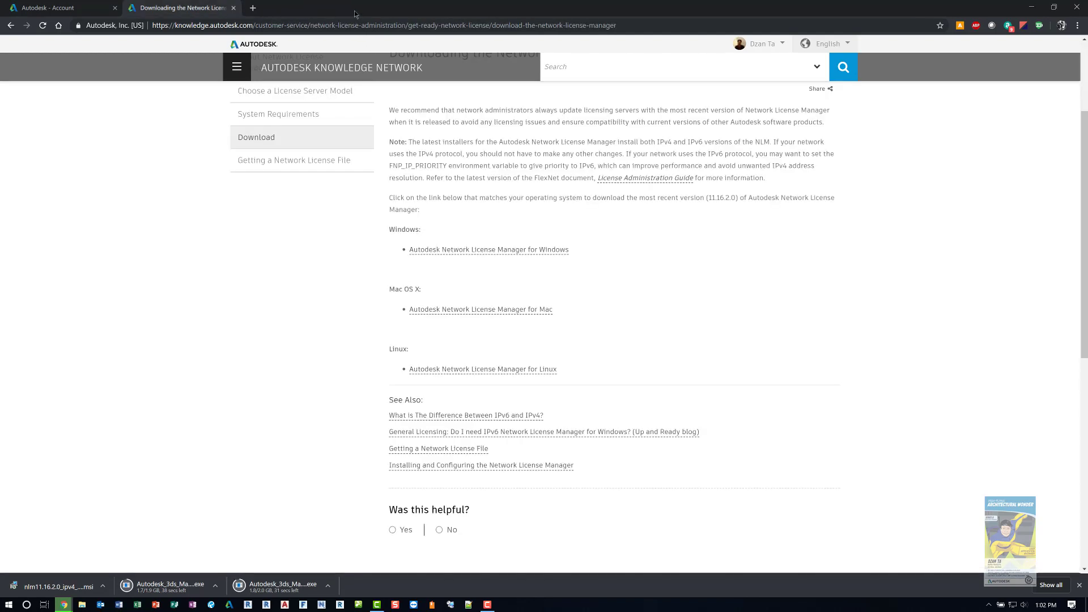
# - Close the download article and return to the Autodesk Account home page without saving the license server
pyautogui.click(233, 8)
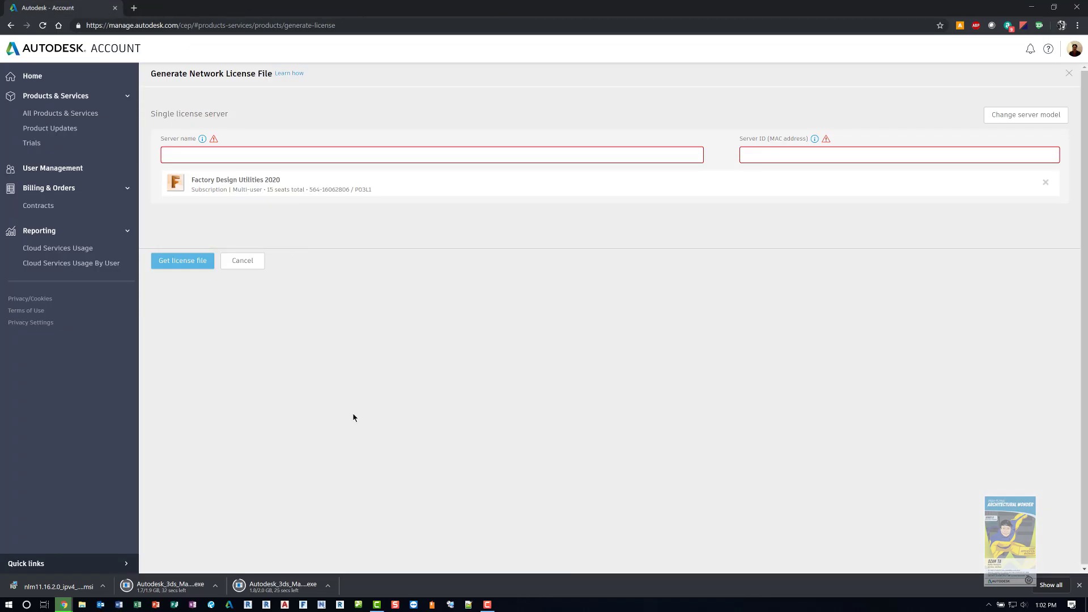
pyautogui.click(32, 77)
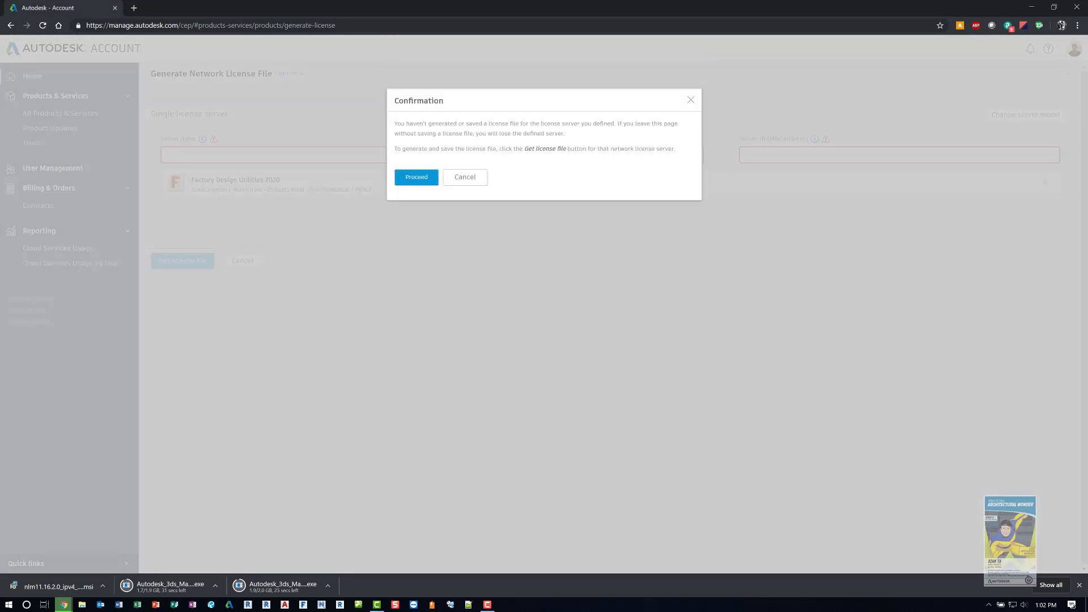
pyautogui.click(417, 177)
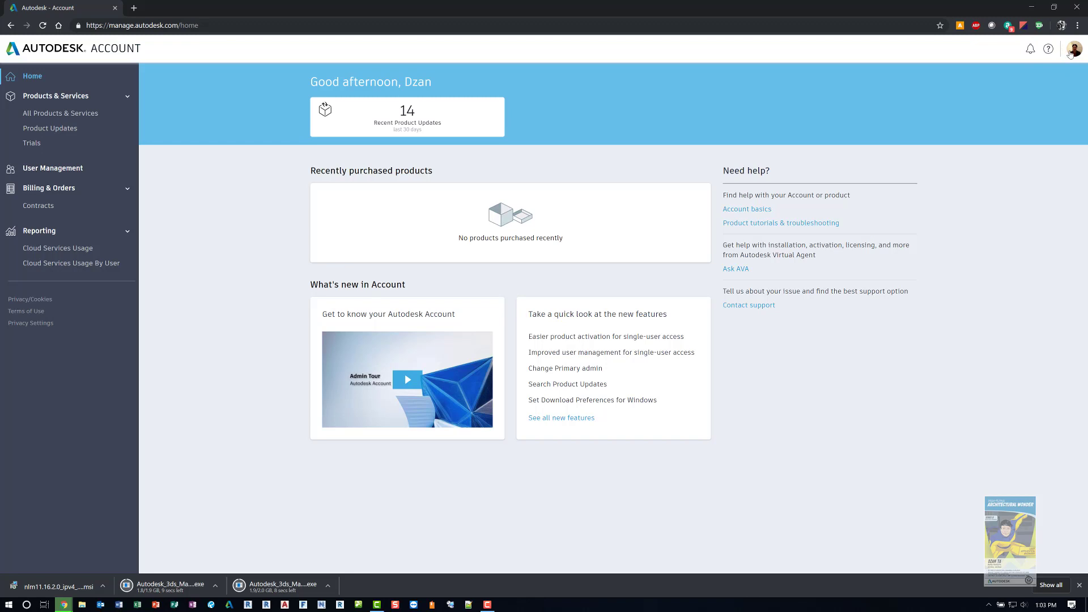
pyautogui.click(1070, 53)
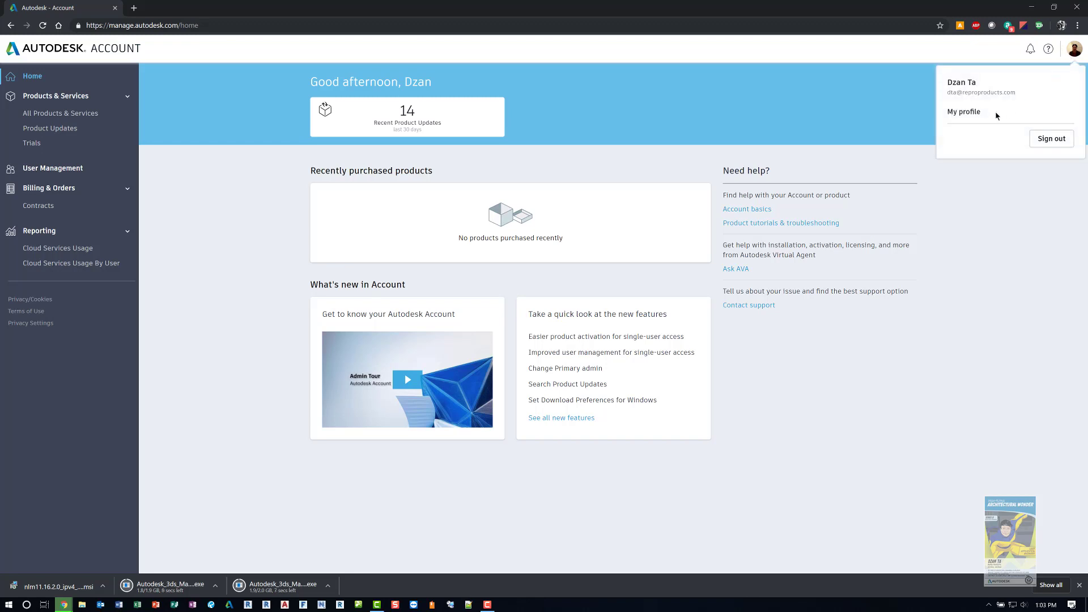
pyautogui.click(956, 113)
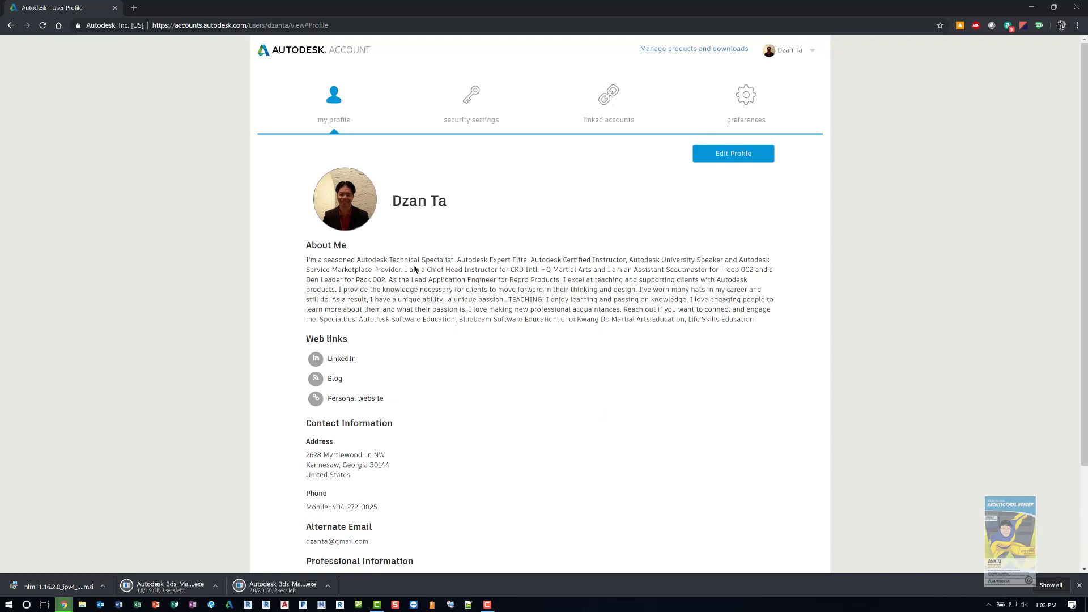
pyautogui.scroll(-2, 370, 285)
pyautogui.scroll(-1, 367, 317)
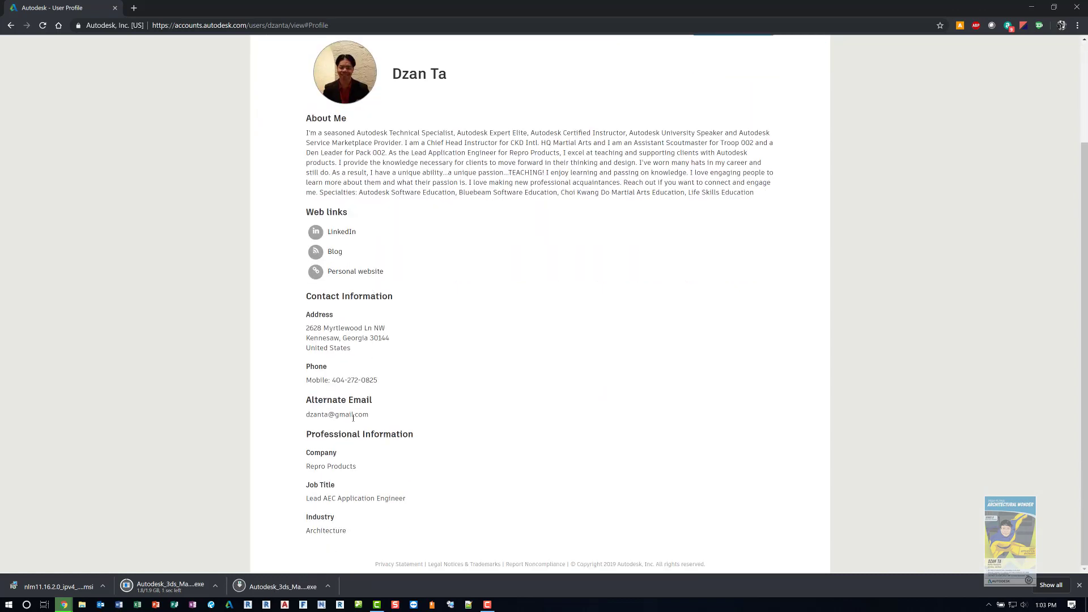
pyautogui.scroll(3, 369, 394)
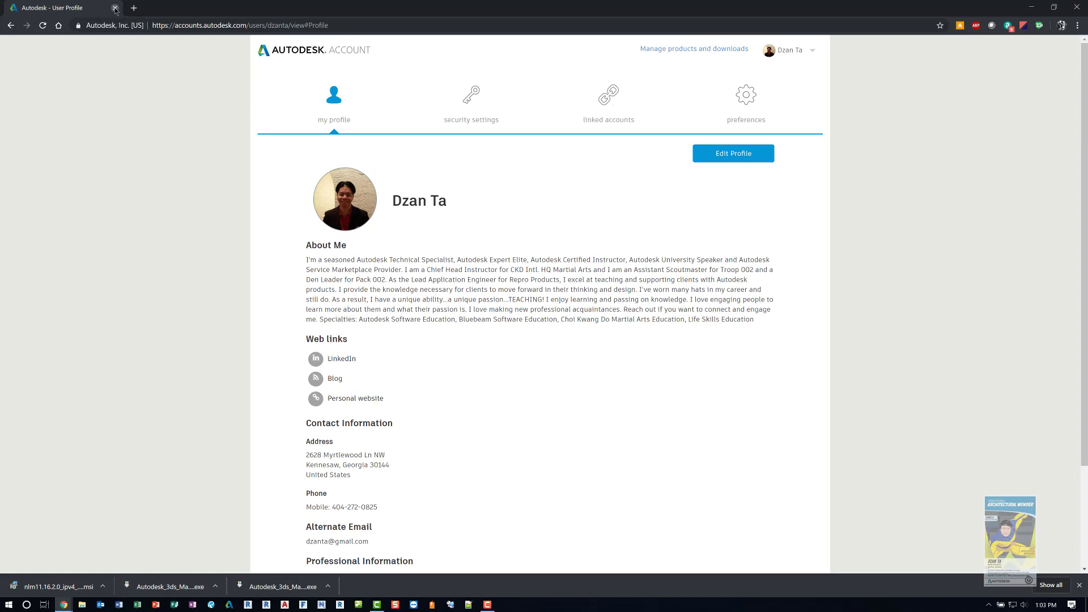
pyautogui.click(10, 25)
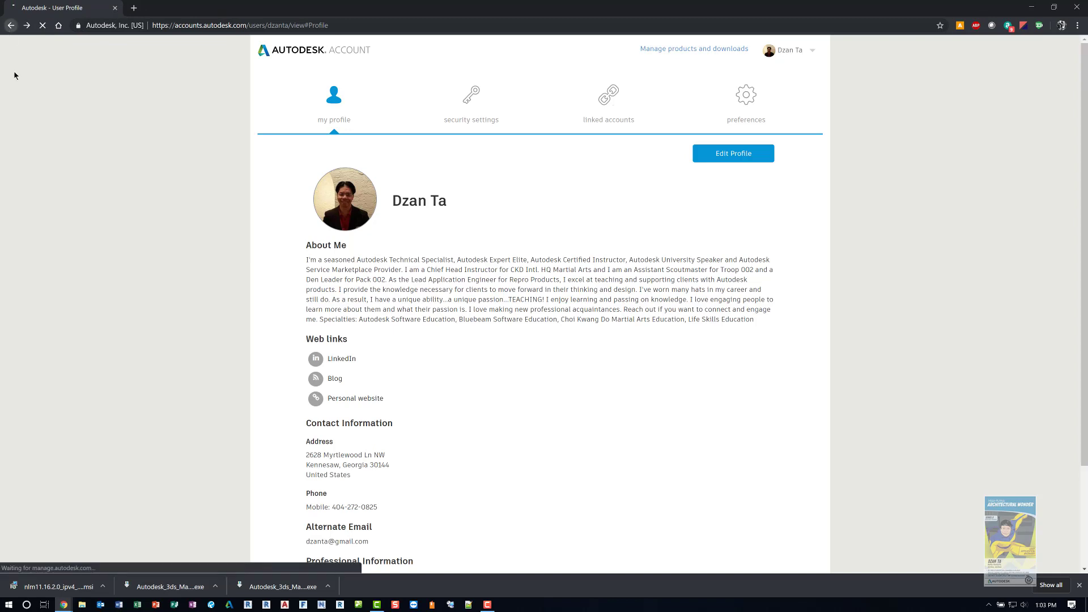